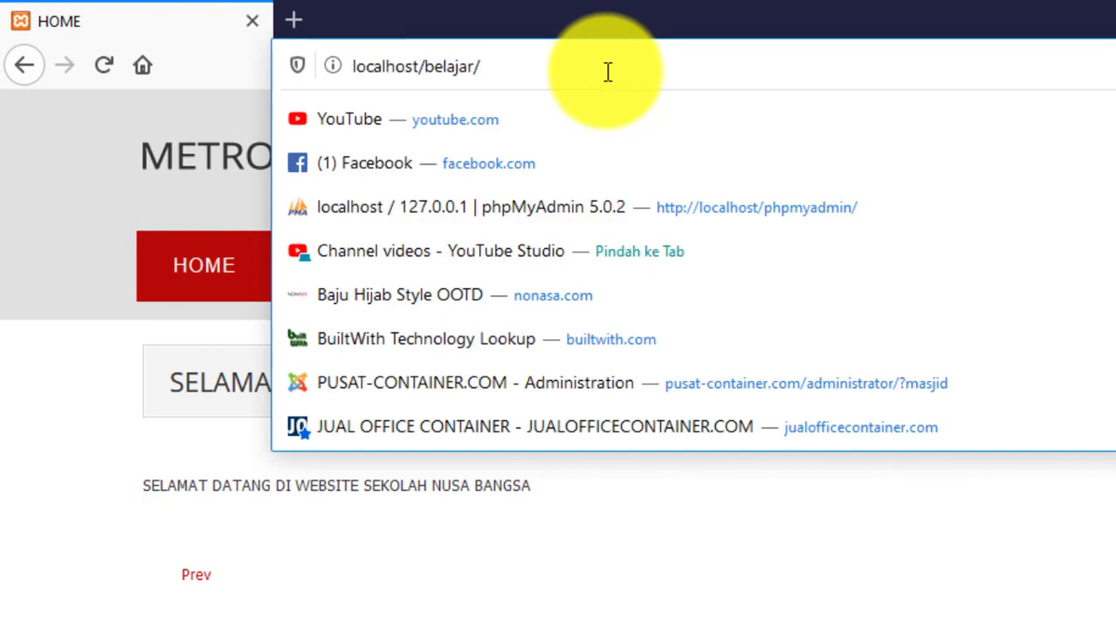
- Load the administrator login page and sign in with the admin account
{"action": "type", "text": "ad"}
{"action": "key", "text": "Return"}
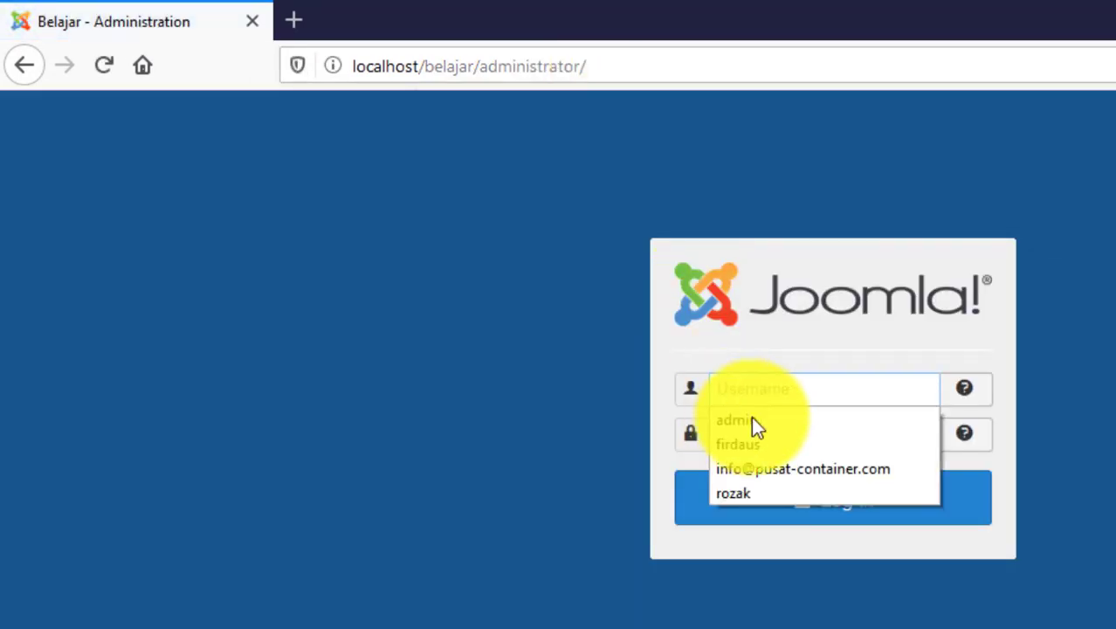
{"action": "left_click", "coordinate": [781, 390]}
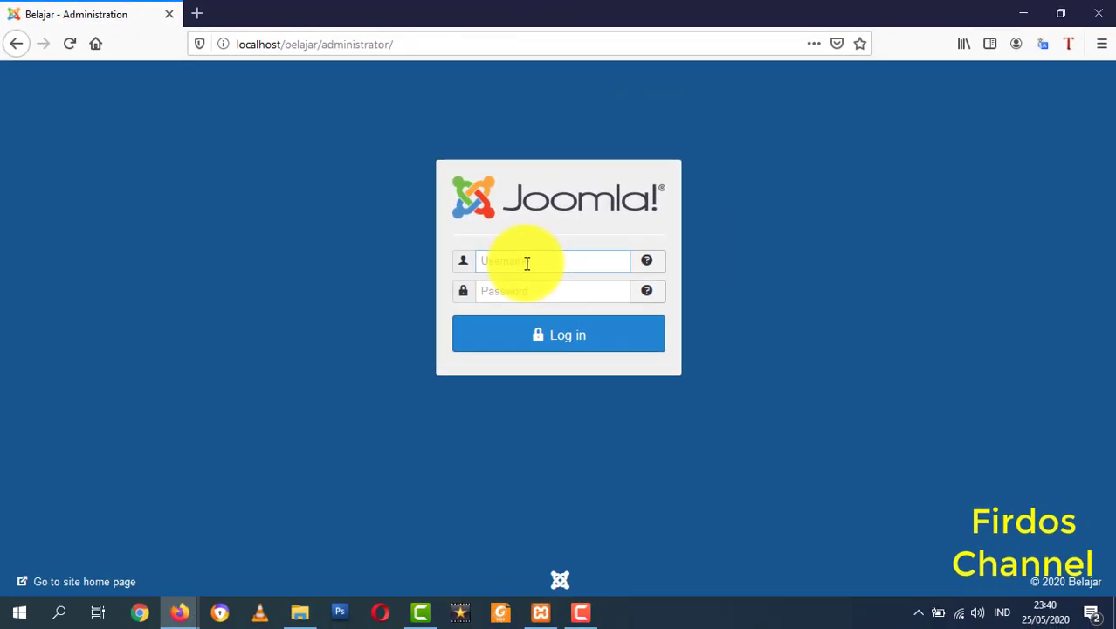
{"action": "type", "text": "admin"}
{"action": "key", "text": "Tab"}
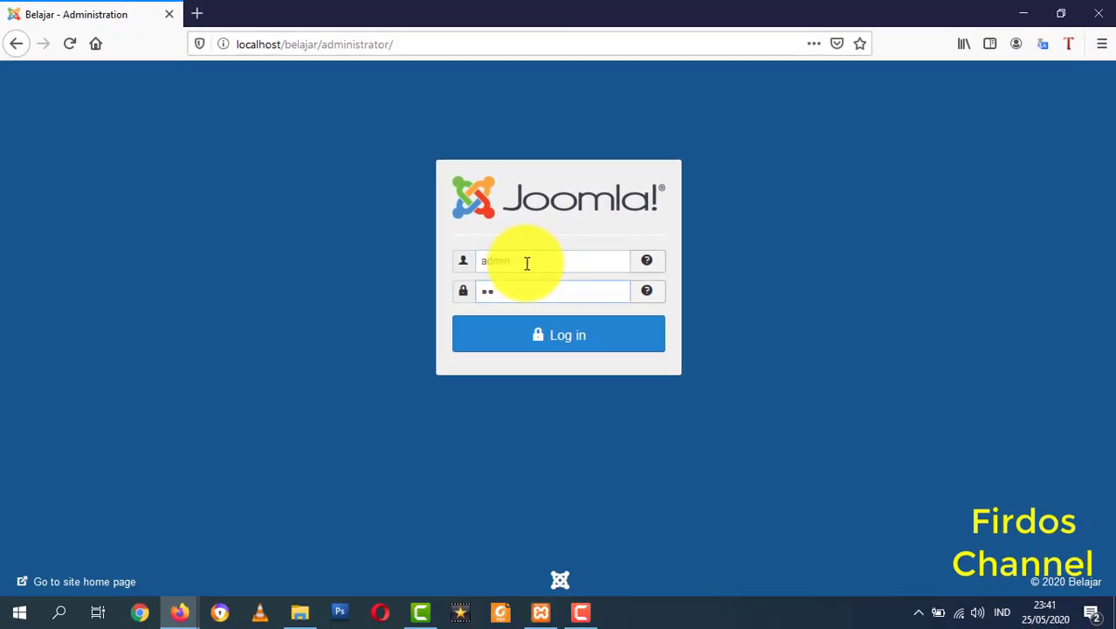
{"action": "left_click", "coordinate": [556, 340]}
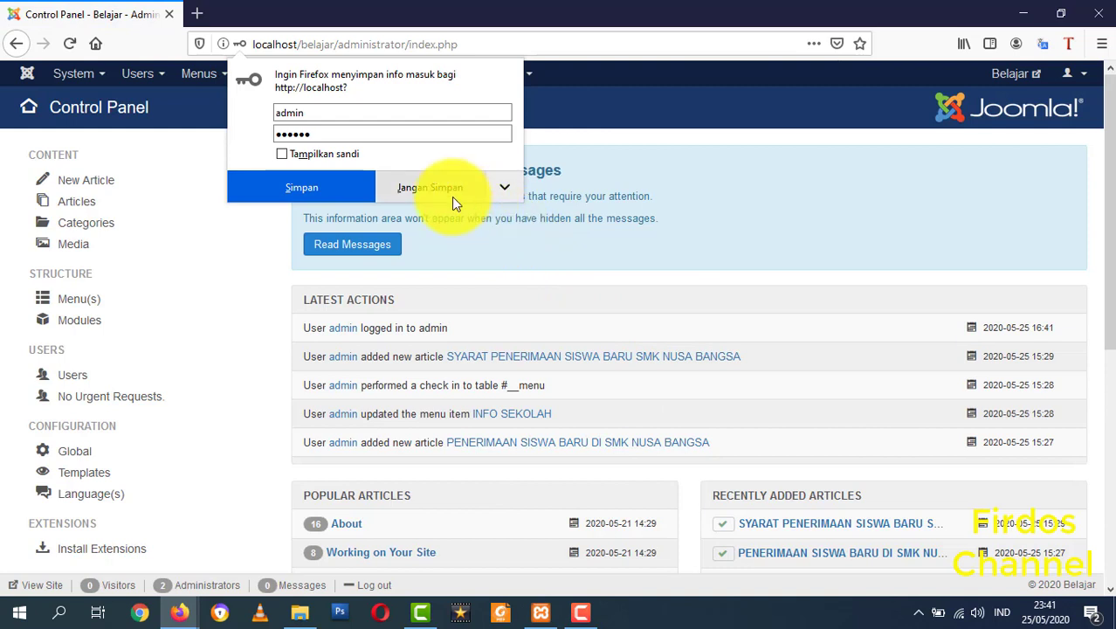
- Decline Firefox's login save and go to Content > Articles to reach the SELAMAT DATANG article
{"action": "left_click", "coordinate": [450, 194]}
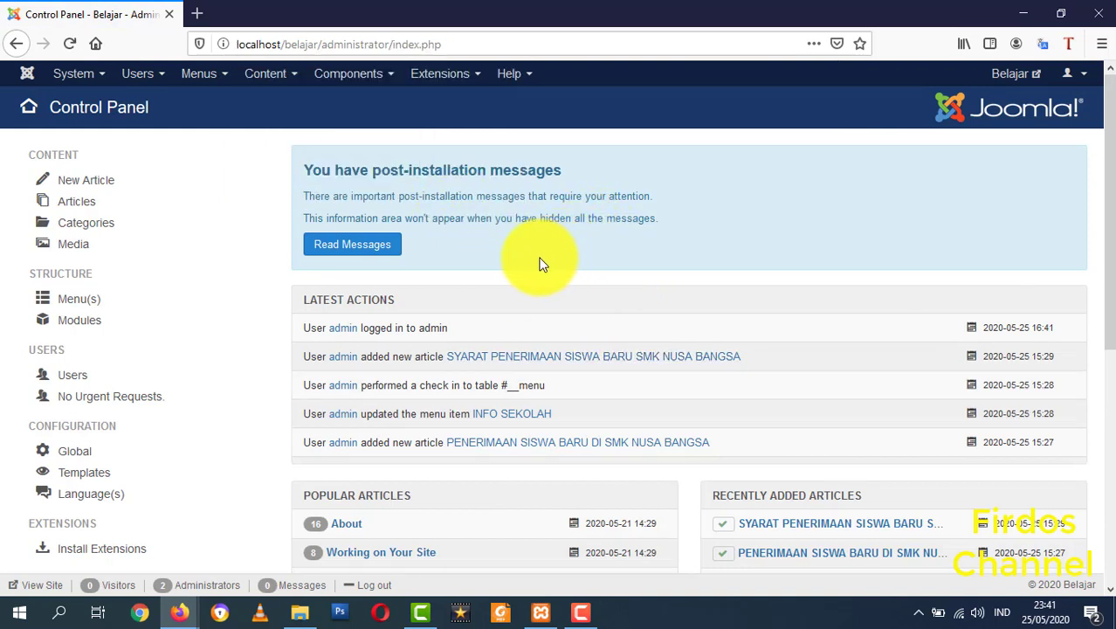
{"action": "left_click", "coordinate": [266, 78]}
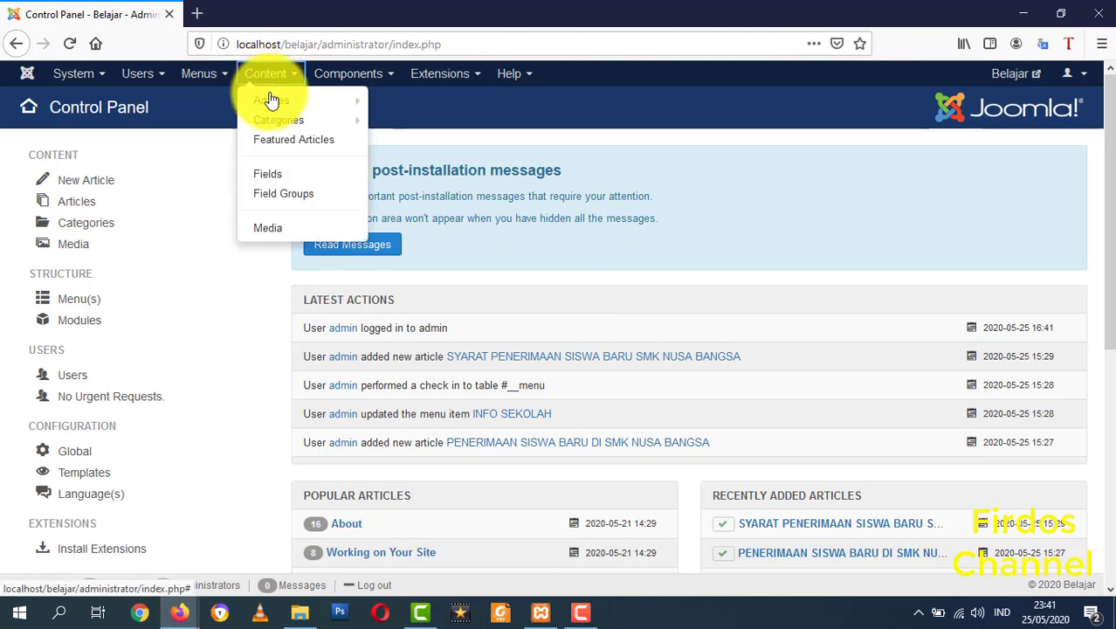
{"action": "left_click", "coordinate": [270, 105]}
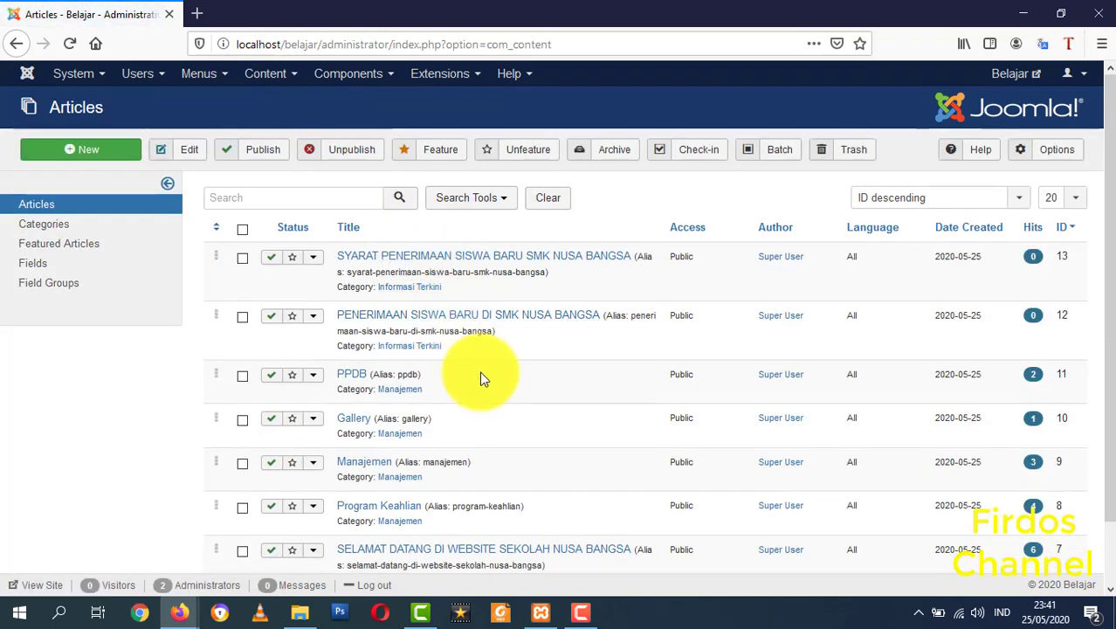
{"action": "scroll", "coordinate": [516, 419], "scroll_direction": "down", "scroll_amount": 2}
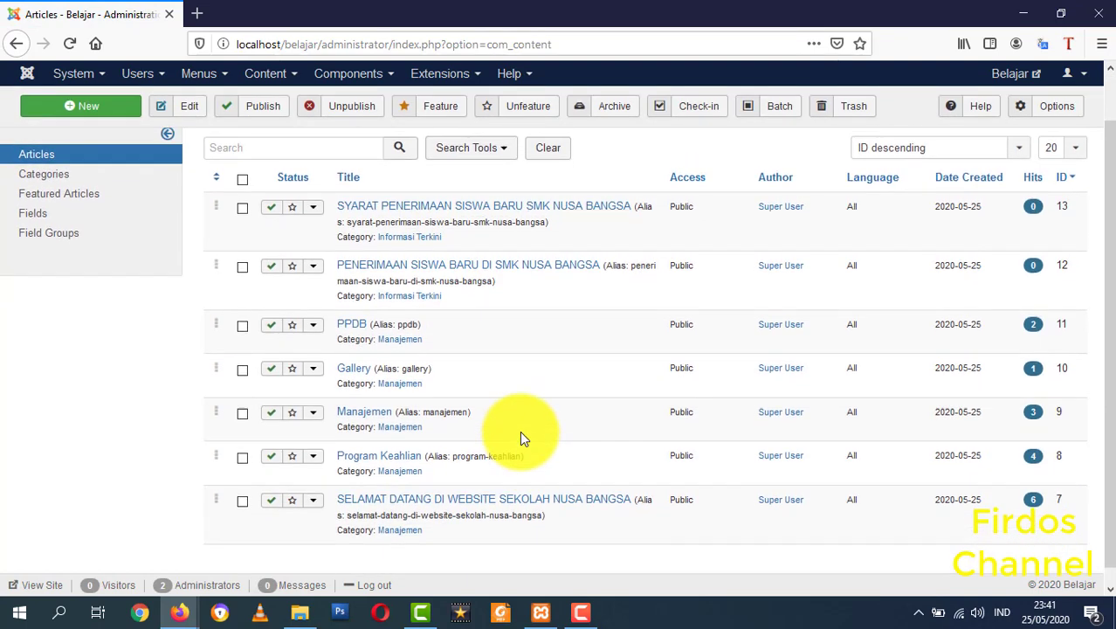
{"action": "scroll", "coordinate": [520, 430], "scroll_direction": "up", "scroll_amount": 2}
{"action": "scroll", "coordinate": [543, 421], "scroll_direction": "down", "scroll_amount": 3}
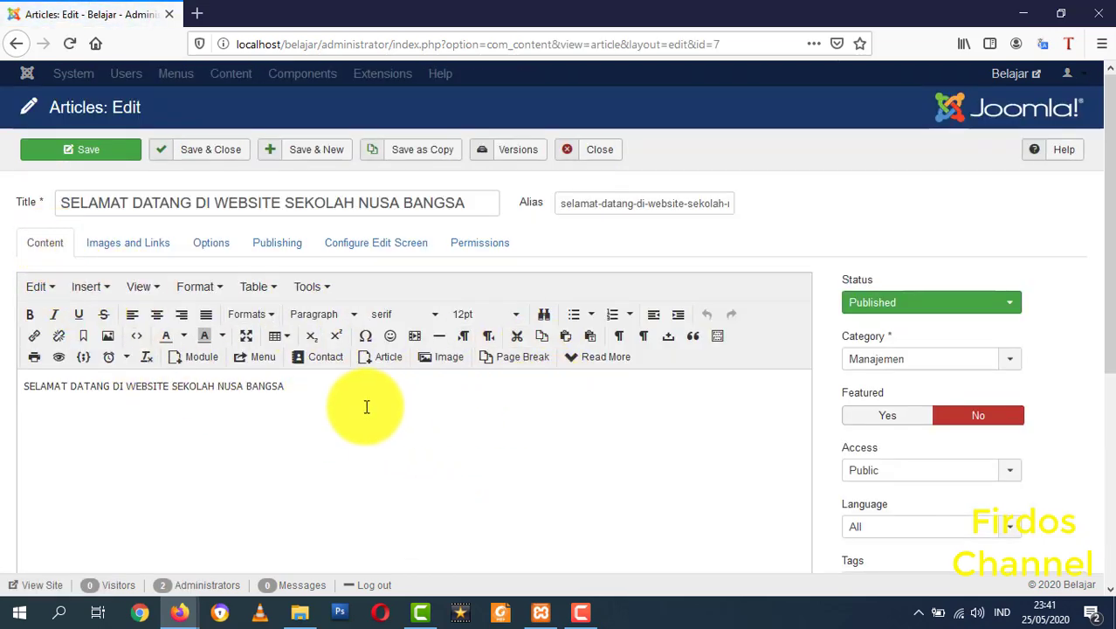
- Select the welcome line and open and close the image browser twice
{"action": "left_click_drag", "start_coordinate": [366, 410], "coordinate": [15, 386]}
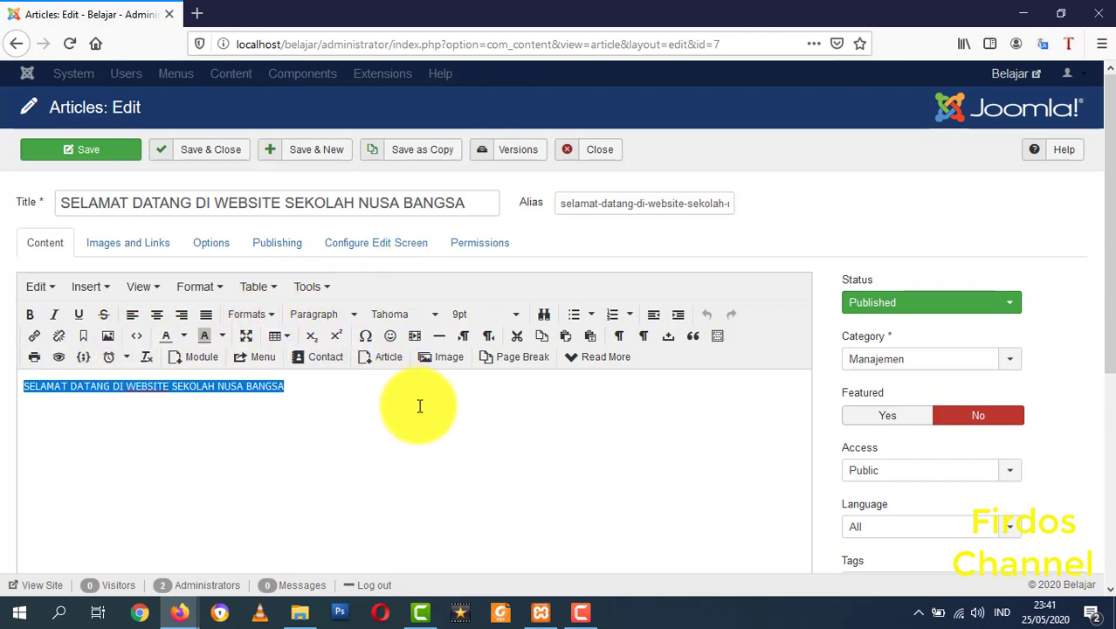
{"action": "left_click", "coordinate": [445, 365]}
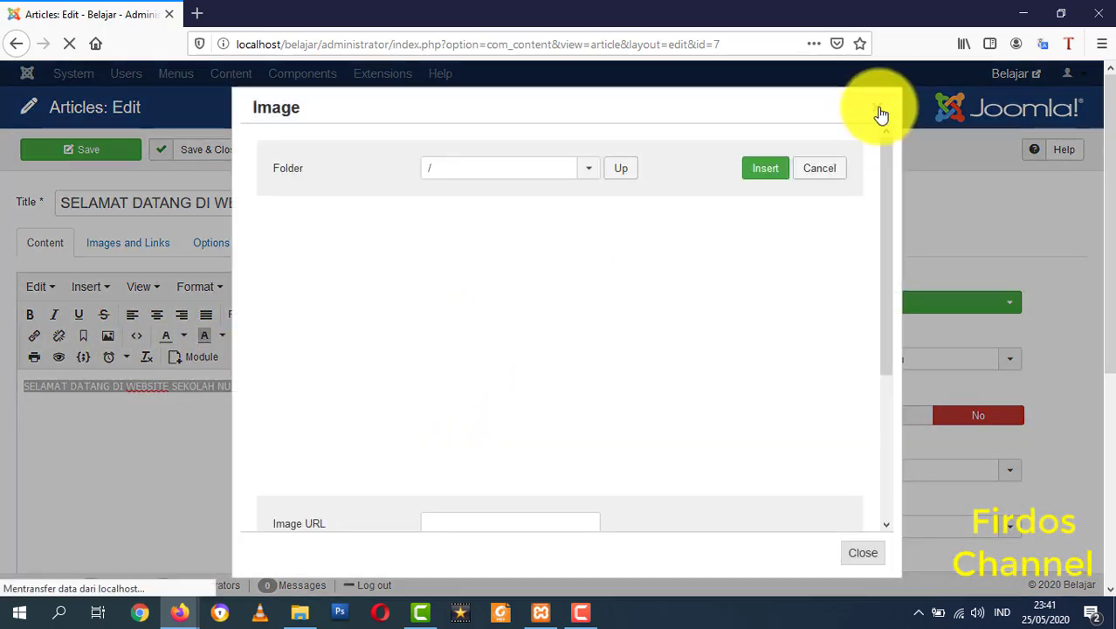
{"action": "left_click", "coordinate": [877, 108]}
{"action": "left_click", "coordinate": [447, 358]}
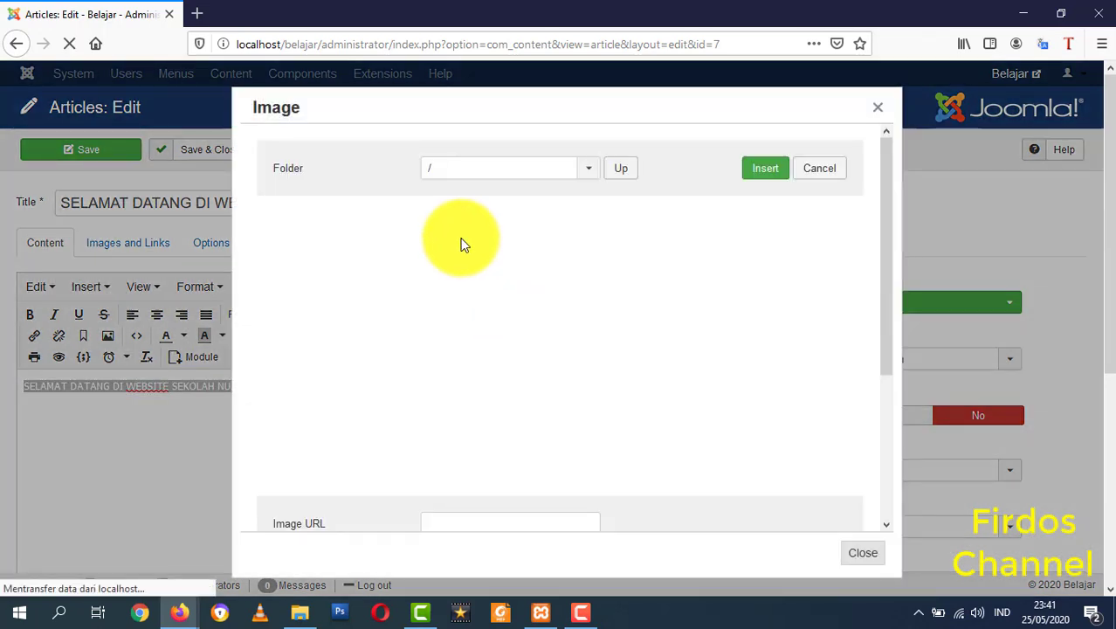
{"action": "left_click_drag", "start_coordinate": [884, 252], "coordinate": [890, 195]}
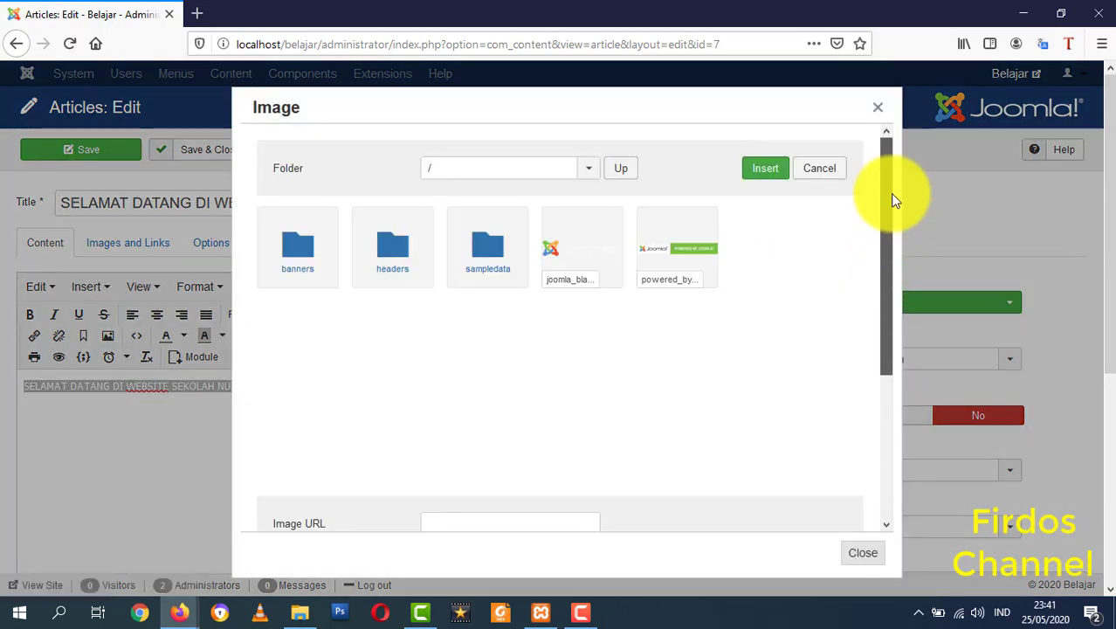
{"action": "left_click", "coordinate": [878, 107]}
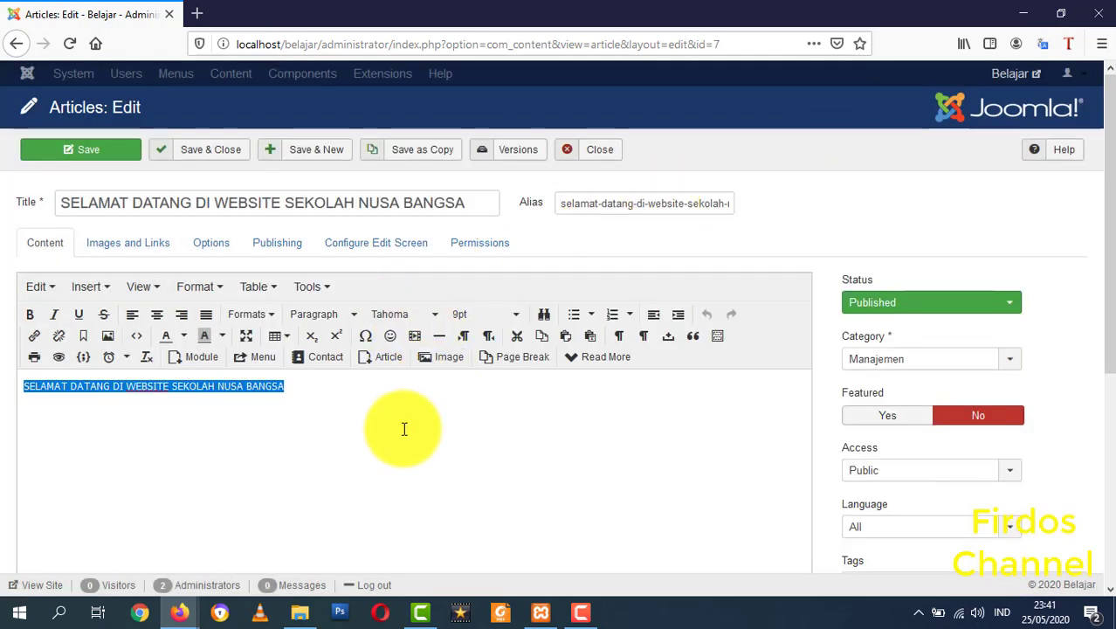
- Cancel the insert/edit image settings and close the article without changes
{"action": "left_click", "coordinate": [108, 335]}
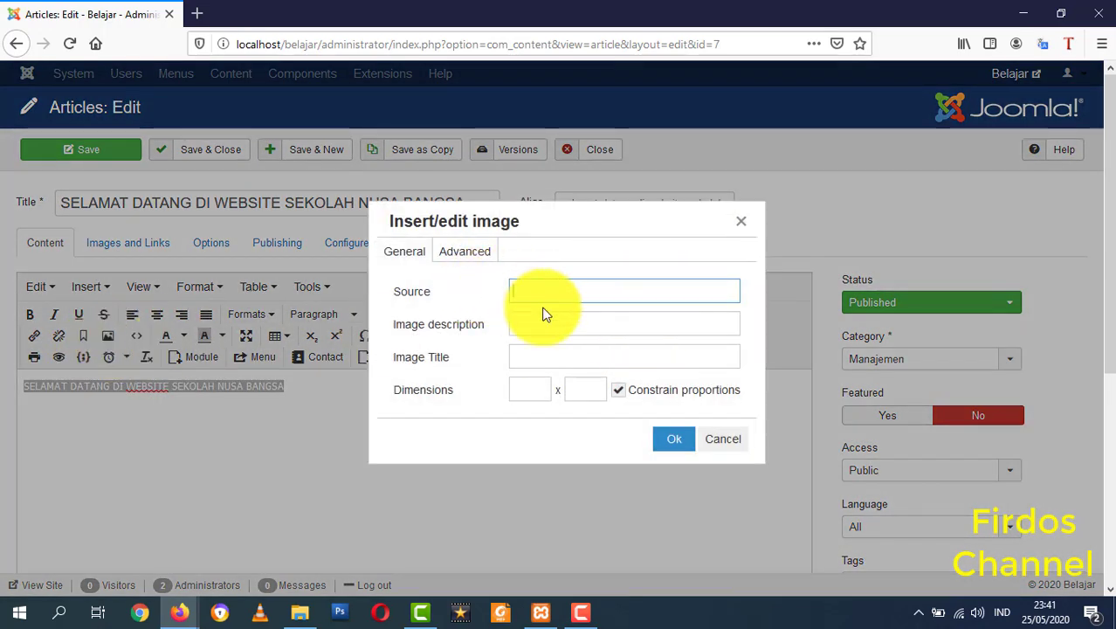
{"action": "left_click", "coordinate": [704, 435]}
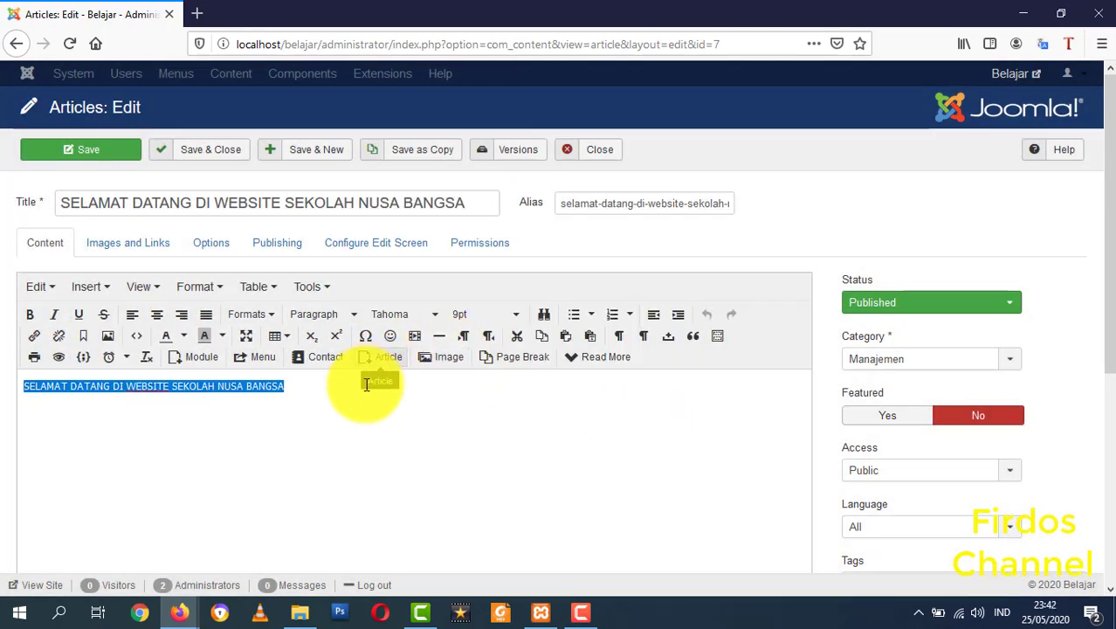
{"action": "left_click", "coordinate": [404, 448]}
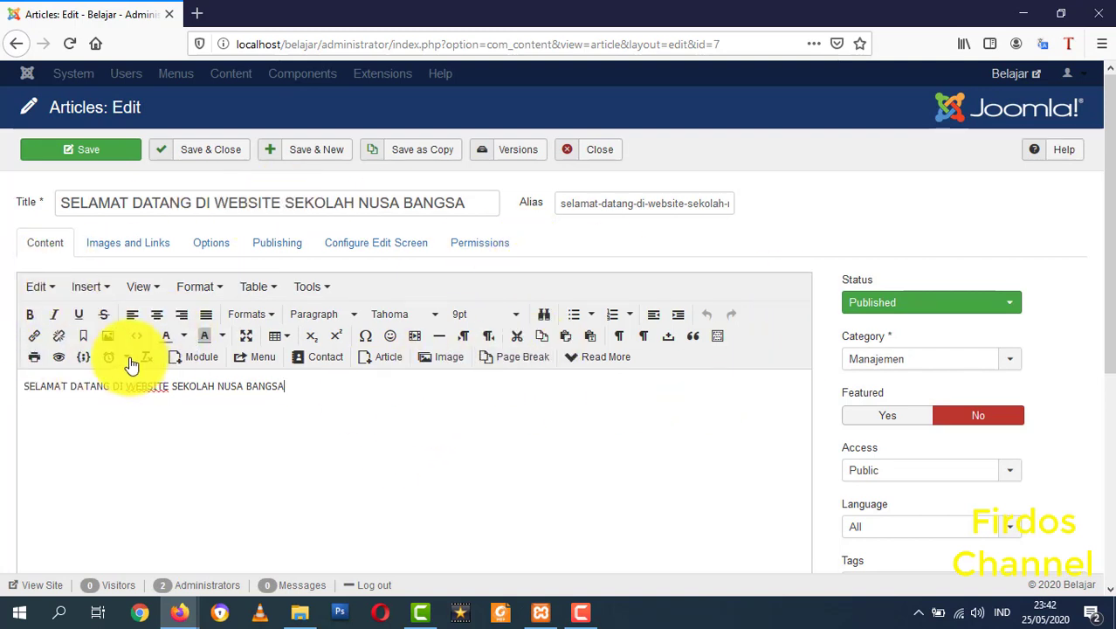
{"action": "left_click", "coordinate": [597, 157]}
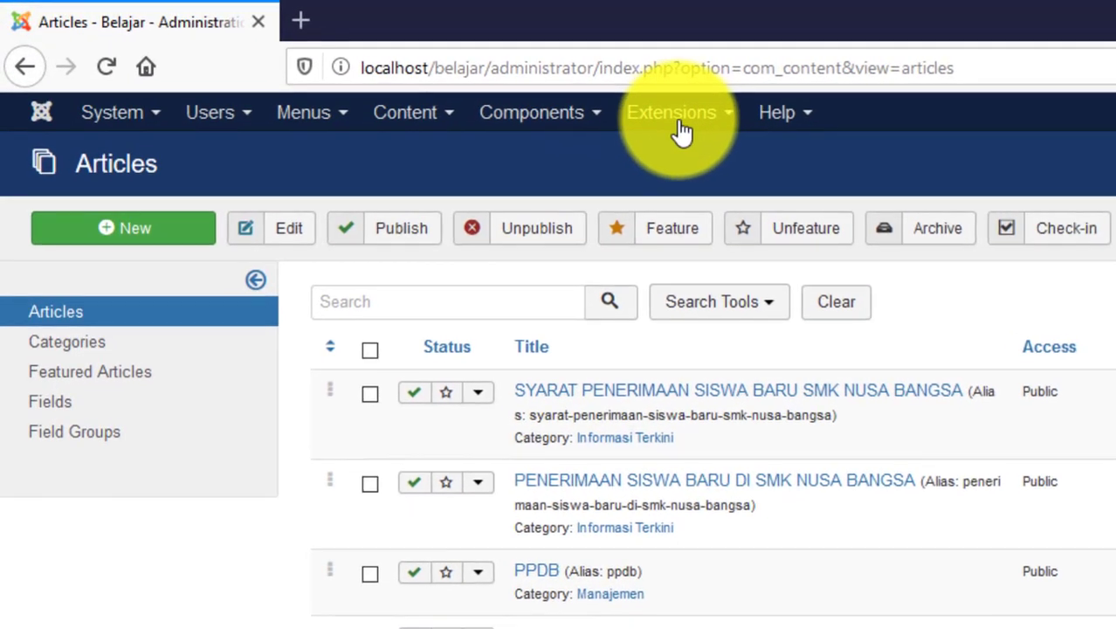
- Go to Extensions > Manage > Install
{"action": "left_click", "coordinate": [541, 97]}
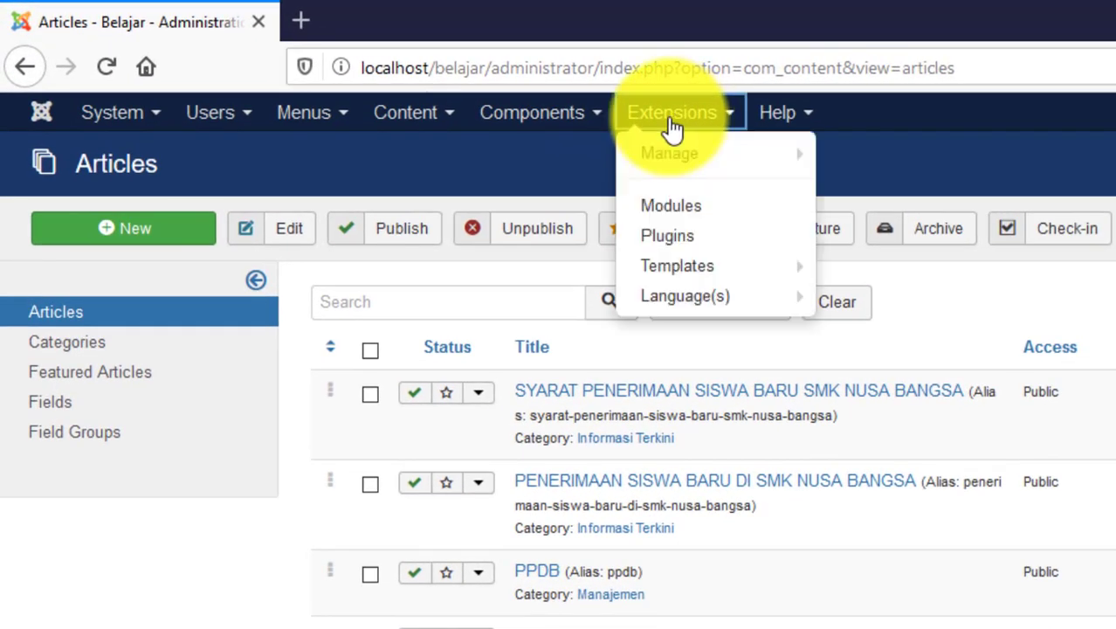
{"action": "mouse_move", "coordinate": [684, 166]}
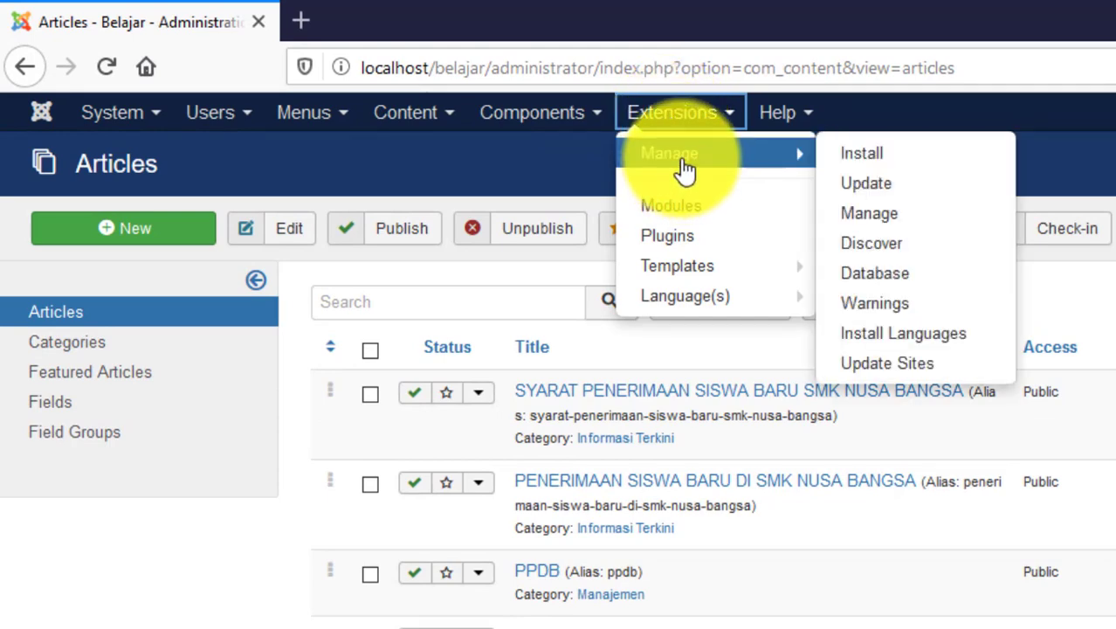
{"action": "left_click", "coordinate": [683, 168]}
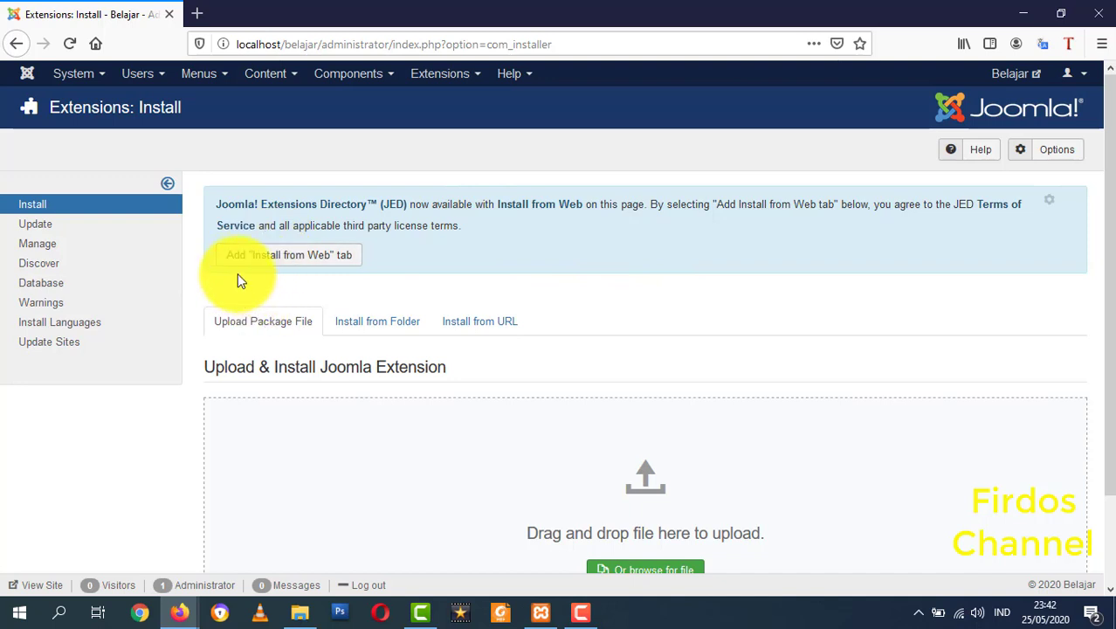
- Add the Install from Web plugin and enter jce in the directory search
{"action": "left_click", "coordinate": [301, 261]}
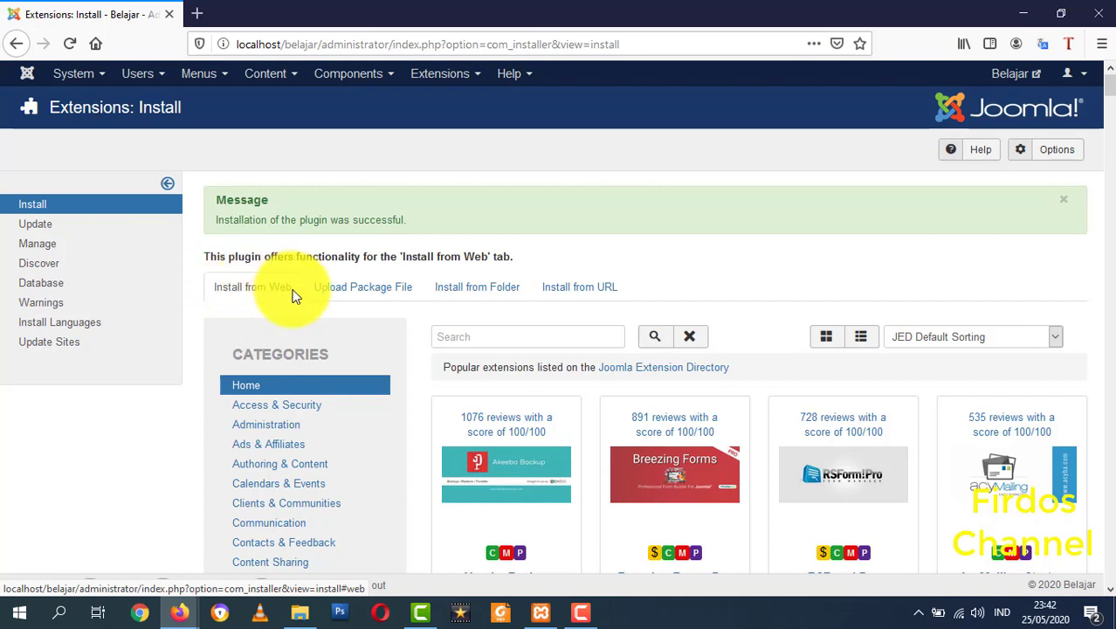
{"action": "left_click", "coordinate": [451, 332]}
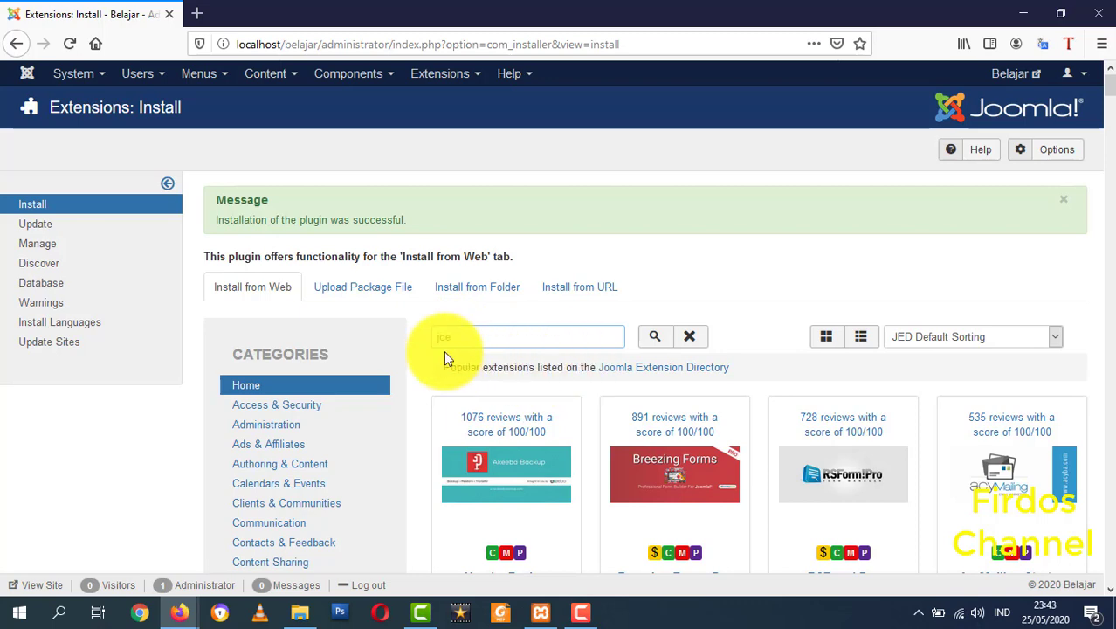
- Search the extensions directory for jce, open the JCE card, and begin its installation
{"action": "left_click", "coordinate": [646, 336]}
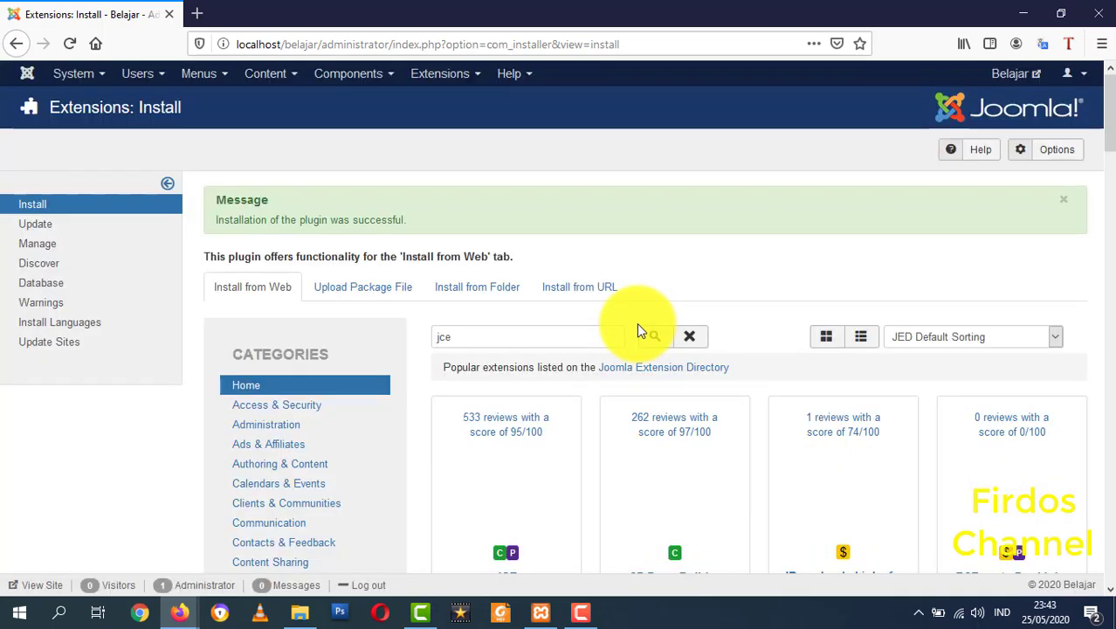
{"action": "scroll", "coordinate": [660, 316], "scroll_direction": "down", "scroll_amount": 3}
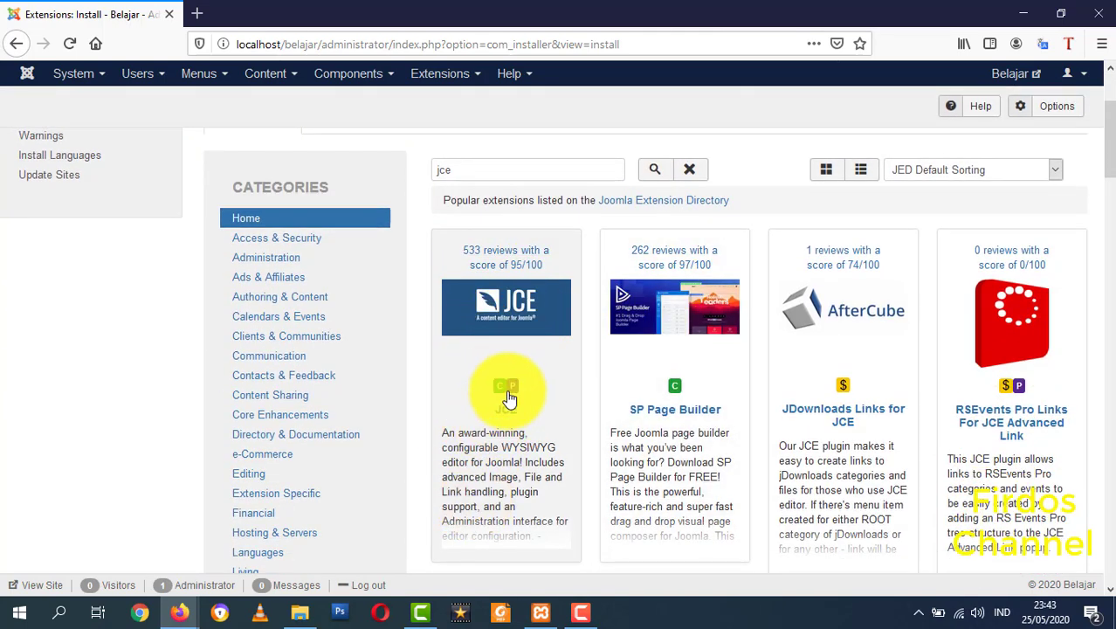
{"action": "left_click", "coordinate": [511, 306]}
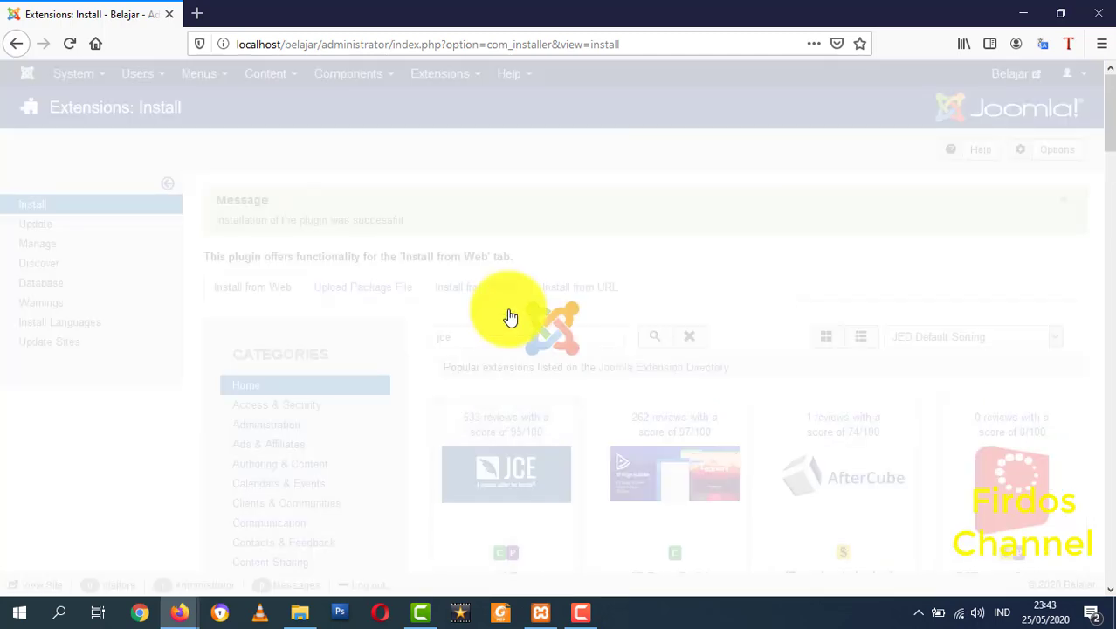
{"action": "scroll", "coordinate": [738, 306], "scroll_direction": "down", "scroll_amount": 4}
{"action": "scroll", "coordinate": [749, 342], "scroll_direction": "up", "scroll_amount": 1}
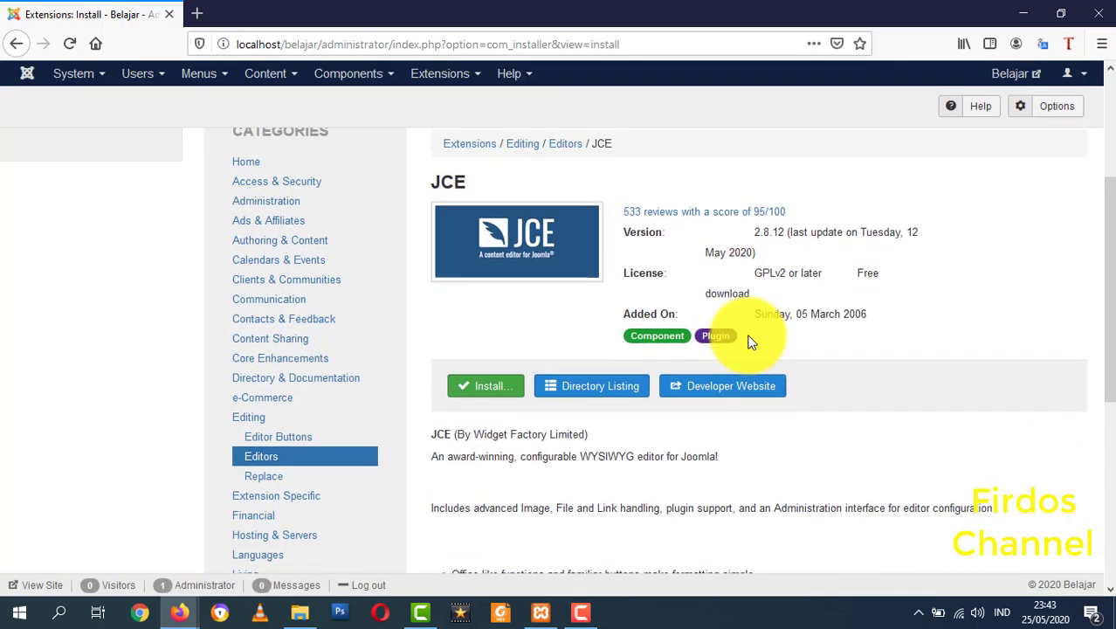
{"action": "scroll", "coordinate": [629, 393], "scroll_direction": "up", "scroll_amount": 1}
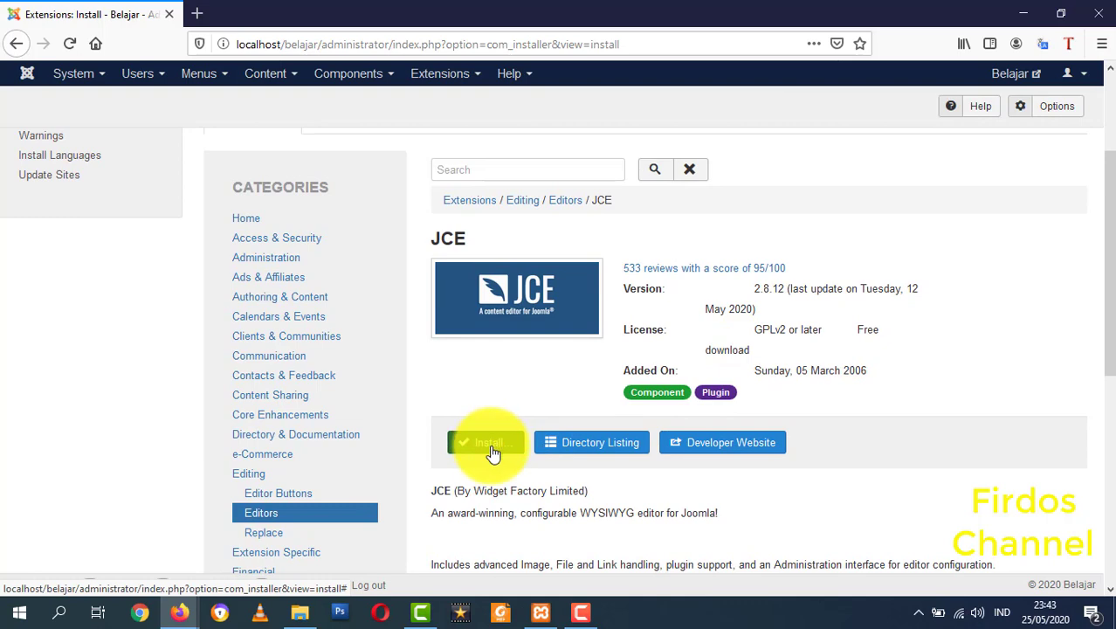
{"action": "left_click", "coordinate": [492, 449]}
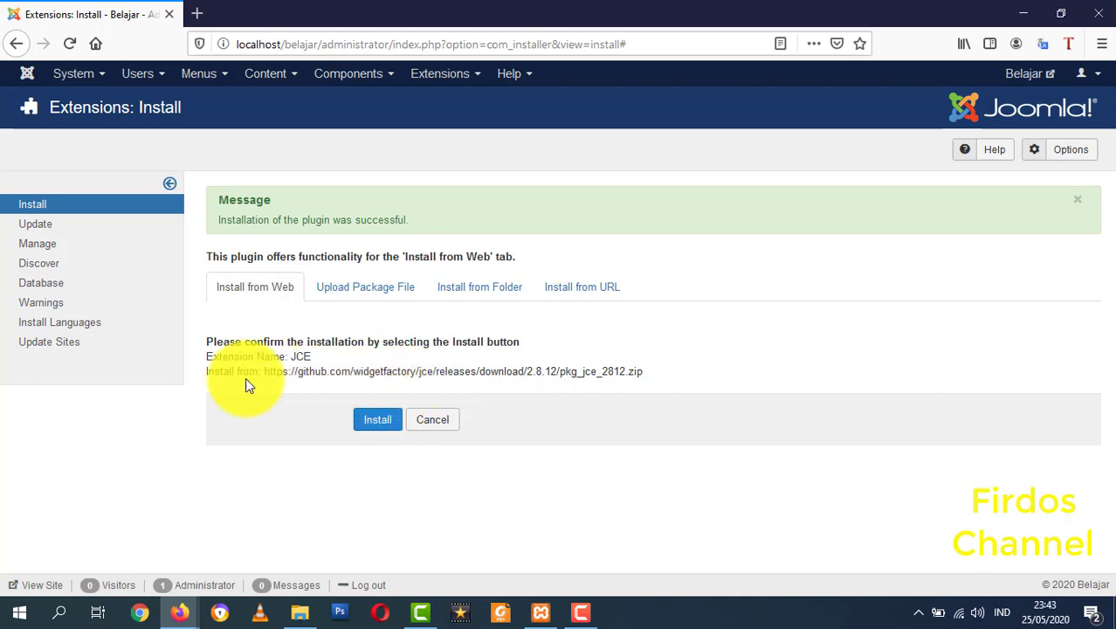
- Confirm the pkg_jce_2812.zip install and check the JCE Editor 2.8.12 success page
{"action": "left_click", "coordinate": [375, 421]}
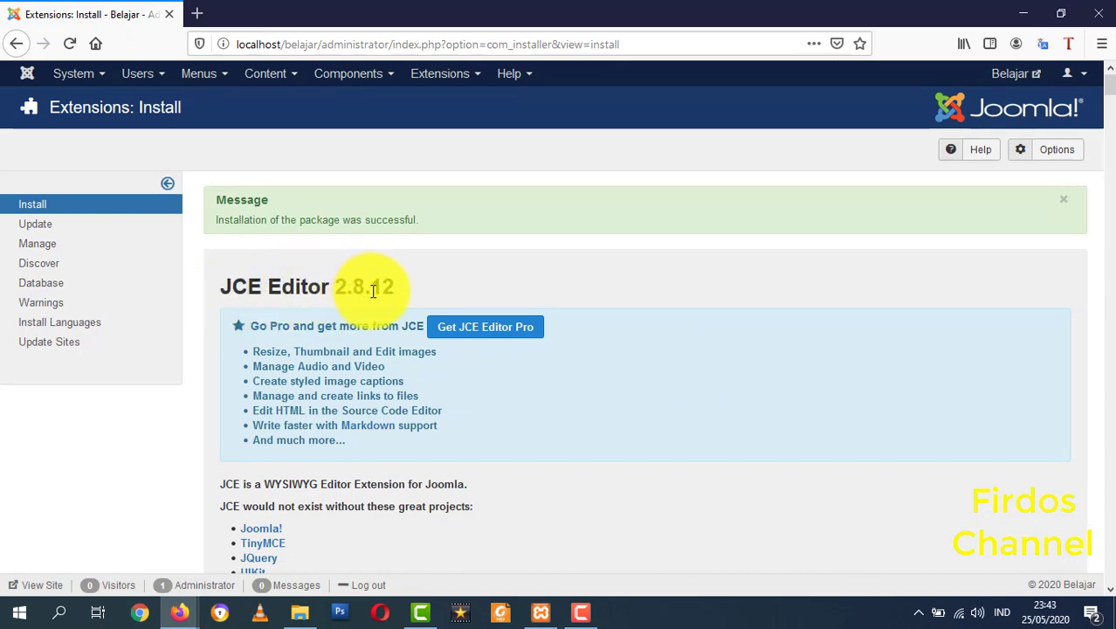
{"action": "scroll", "coordinate": [299, 361], "scroll_direction": "down", "scroll_amount": 4}
{"action": "scroll", "coordinate": [403, 364], "scroll_direction": "up", "scroll_amount": 4}
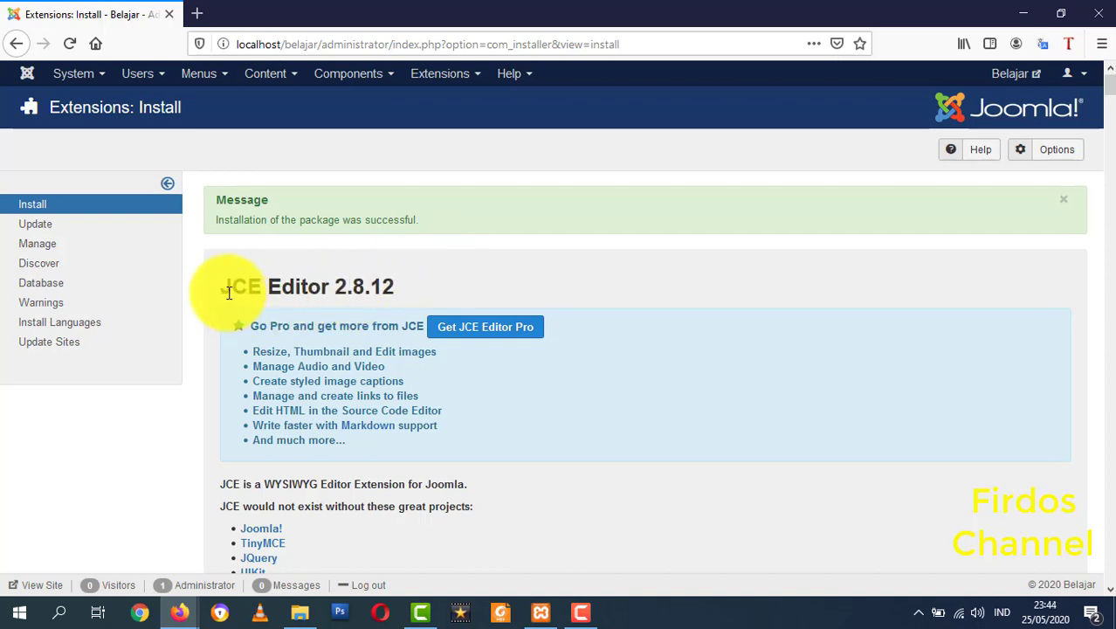
{"action": "left_click_drag", "start_coordinate": [222, 288], "coordinate": [397, 292]}
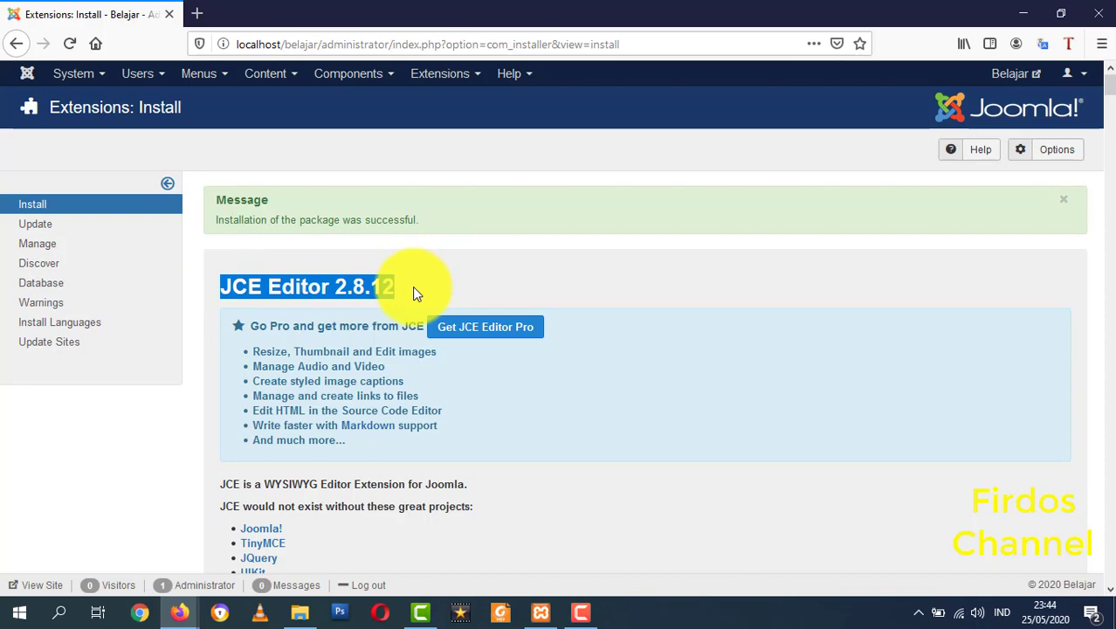
- Open and close the SELAMAT DATANG article, then go to System > Global Configuration
{"action": "left_click", "coordinate": [273, 76]}
{"action": "left_click", "coordinate": [278, 102]}
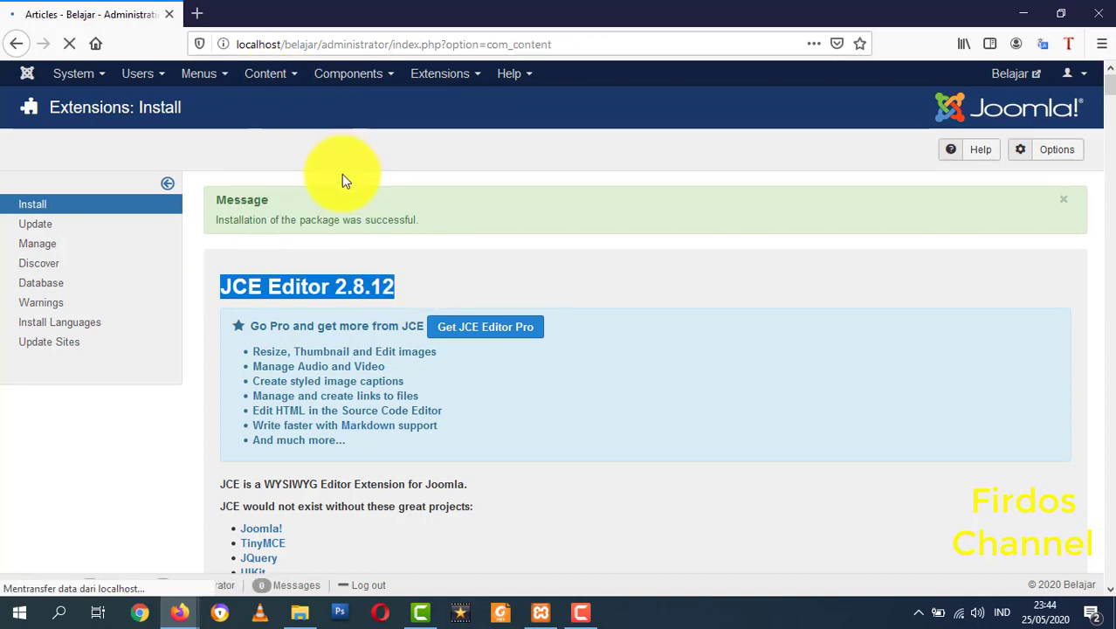
{"action": "scroll", "coordinate": [417, 478], "scroll_direction": "down", "scroll_amount": 2}
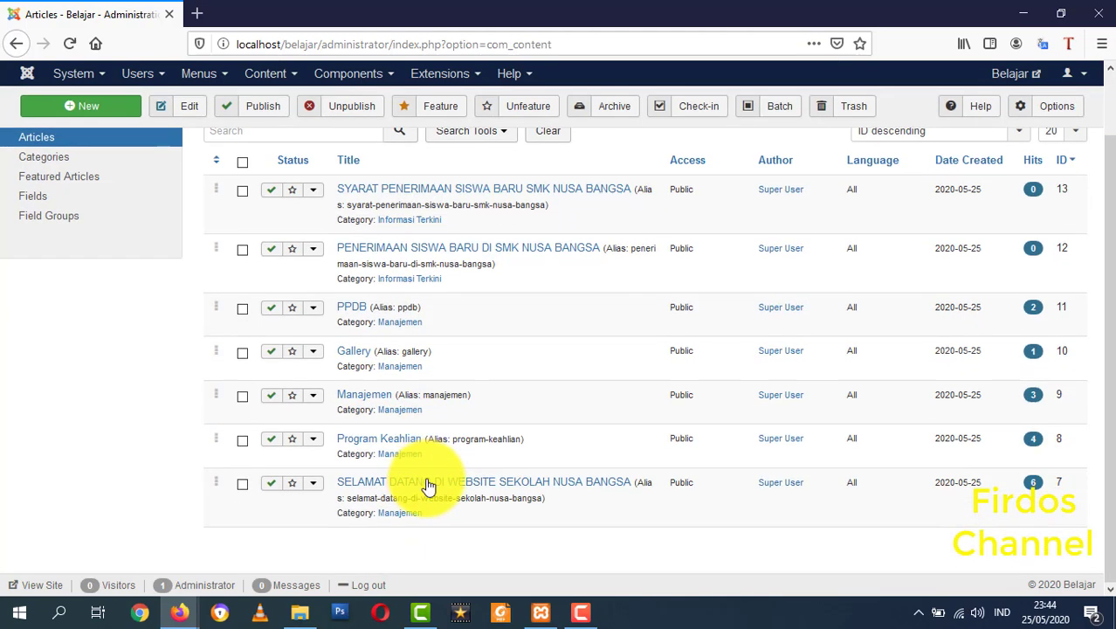
{"action": "left_click", "coordinate": [428, 482]}
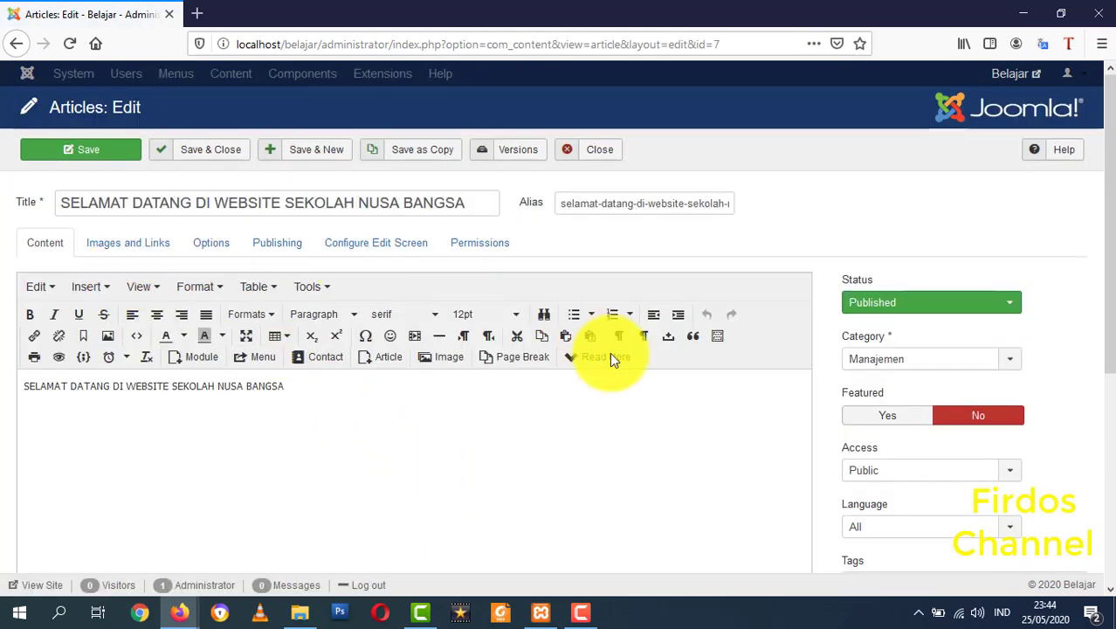
{"action": "left_click", "coordinate": [593, 152]}
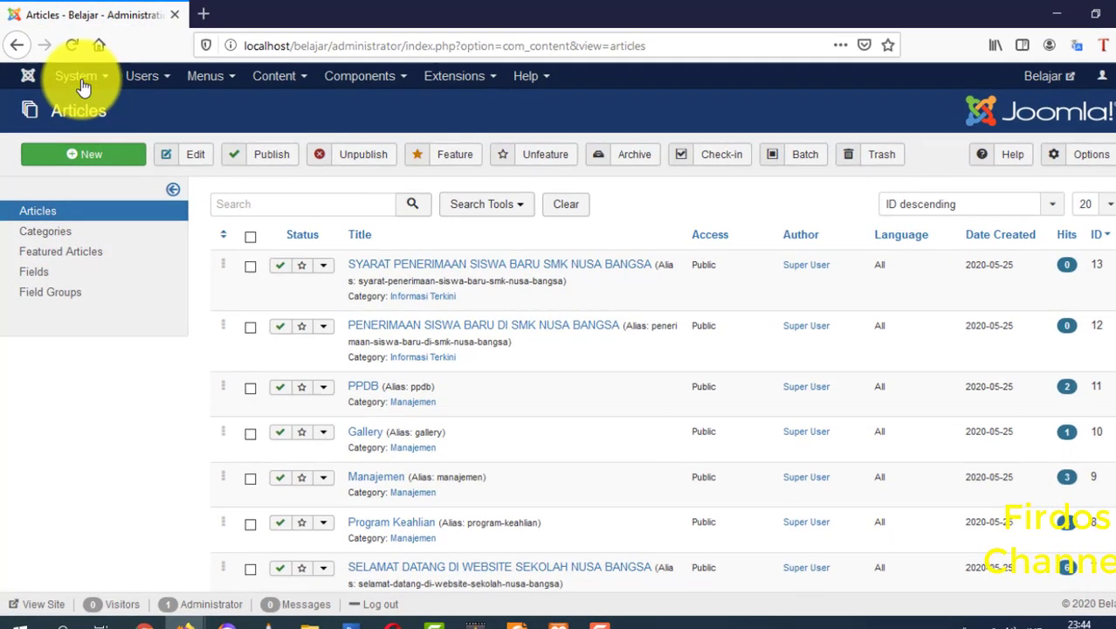
{"action": "left_click", "coordinate": [81, 83]}
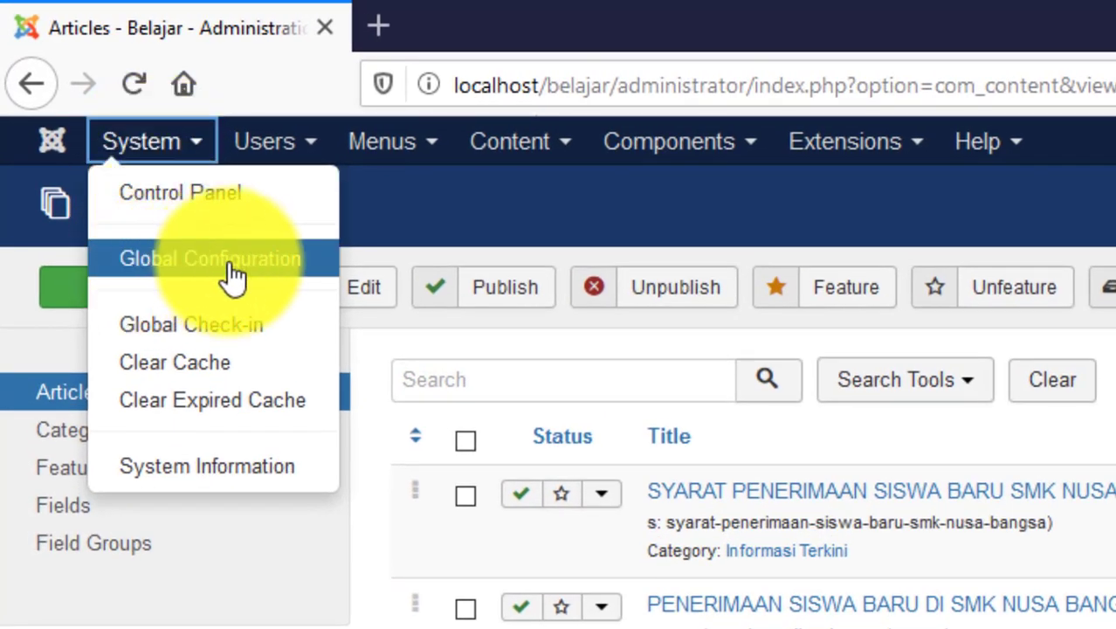
{"action": "left_click", "coordinate": [282, 271]}
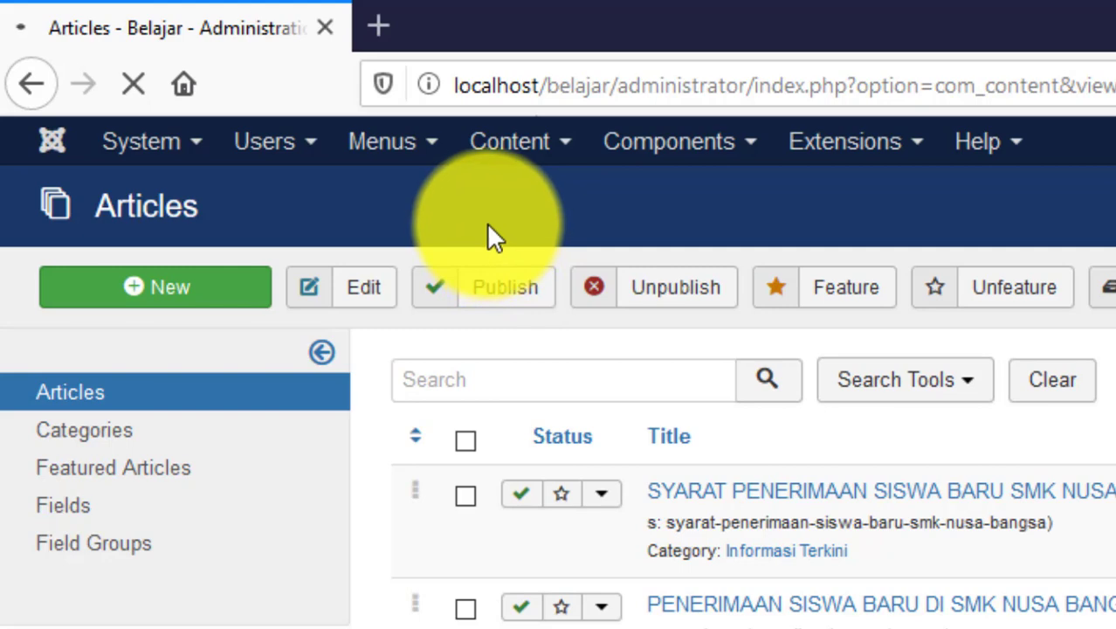
- Set Default Editor to Editor - JCE on the Site tab, then Save & Close
{"action": "scroll", "coordinate": [1087, 548], "scroll_direction": "down", "scroll_amount": 2}
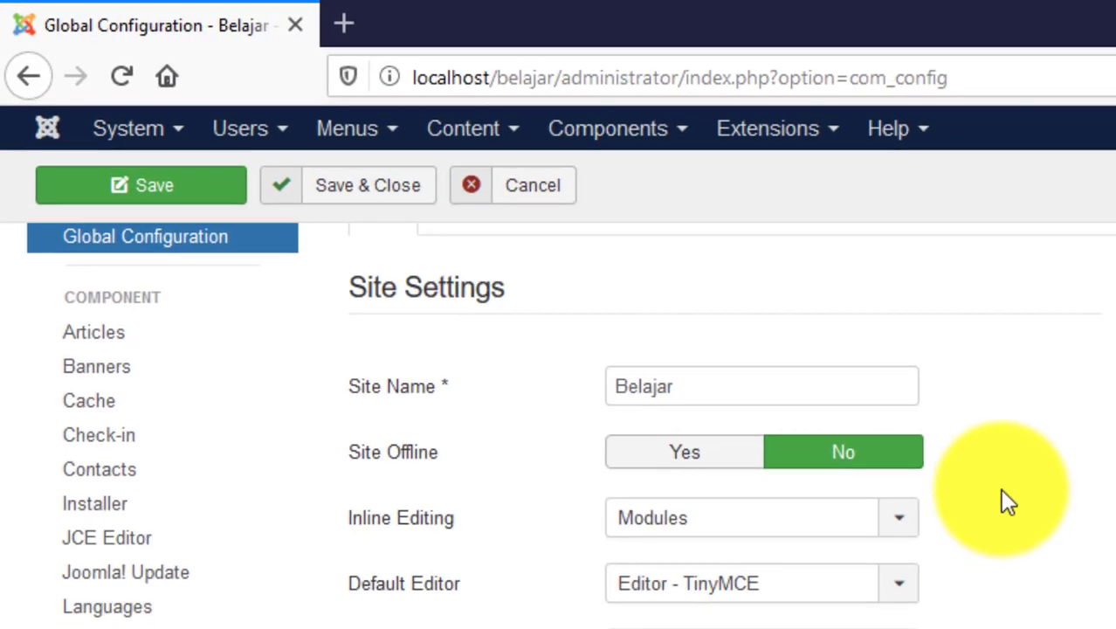
{"action": "scroll", "coordinate": [356, 242], "scroll_direction": "up", "scroll_amount": 3}
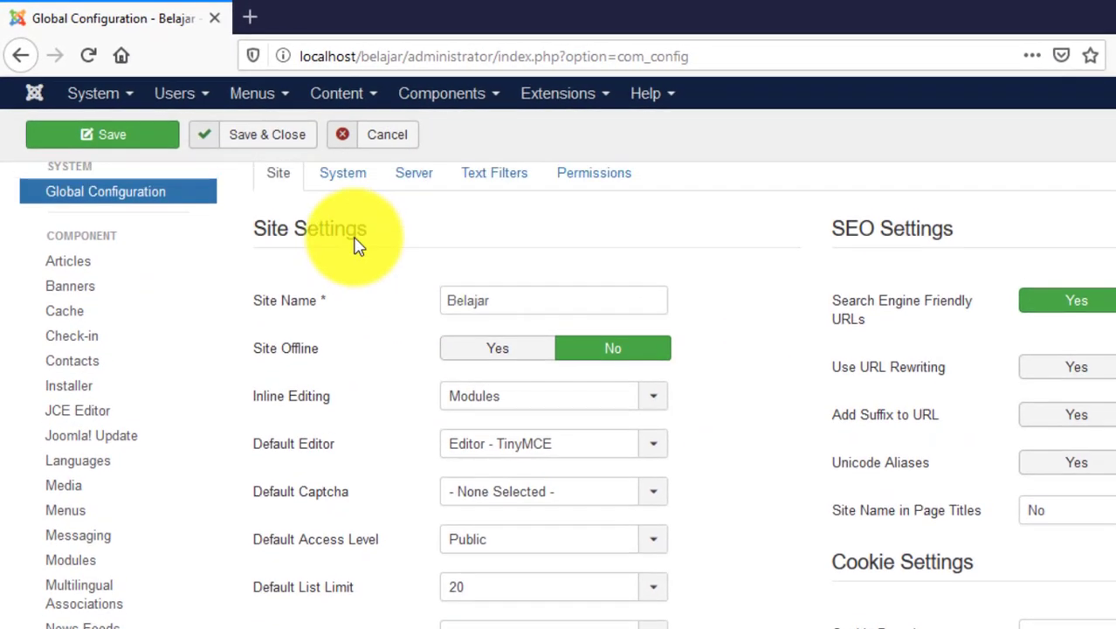
{"action": "left_click_drag", "start_coordinate": [237, 312], "coordinate": [380, 311]}
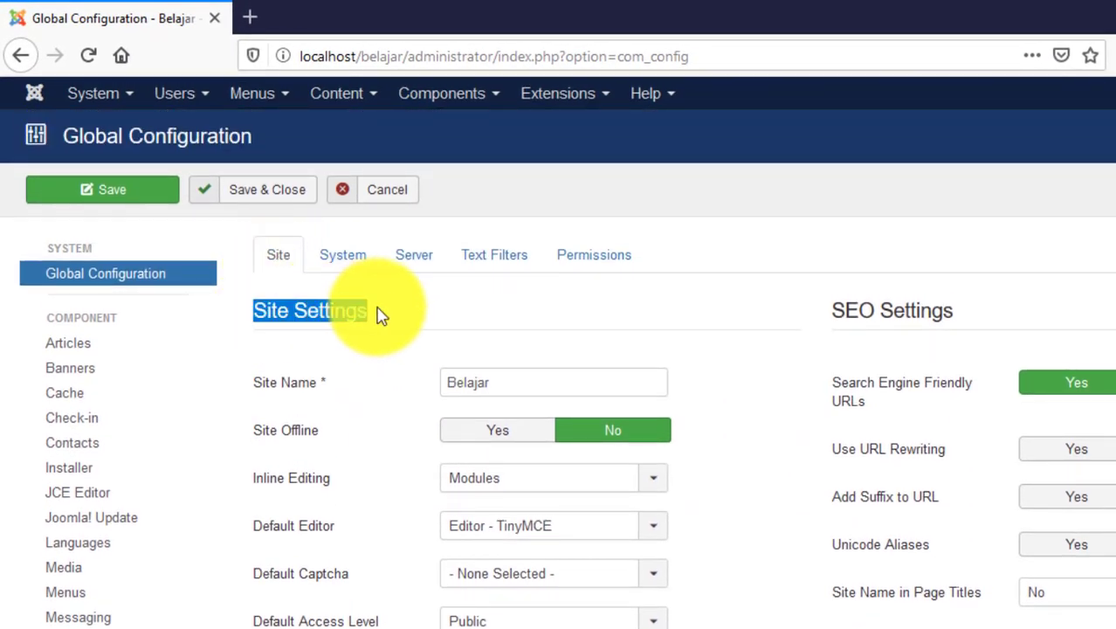
{"action": "scroll", "coordinate": [671, 358], "scroll_direction": "down", "scroll_amount": 2}
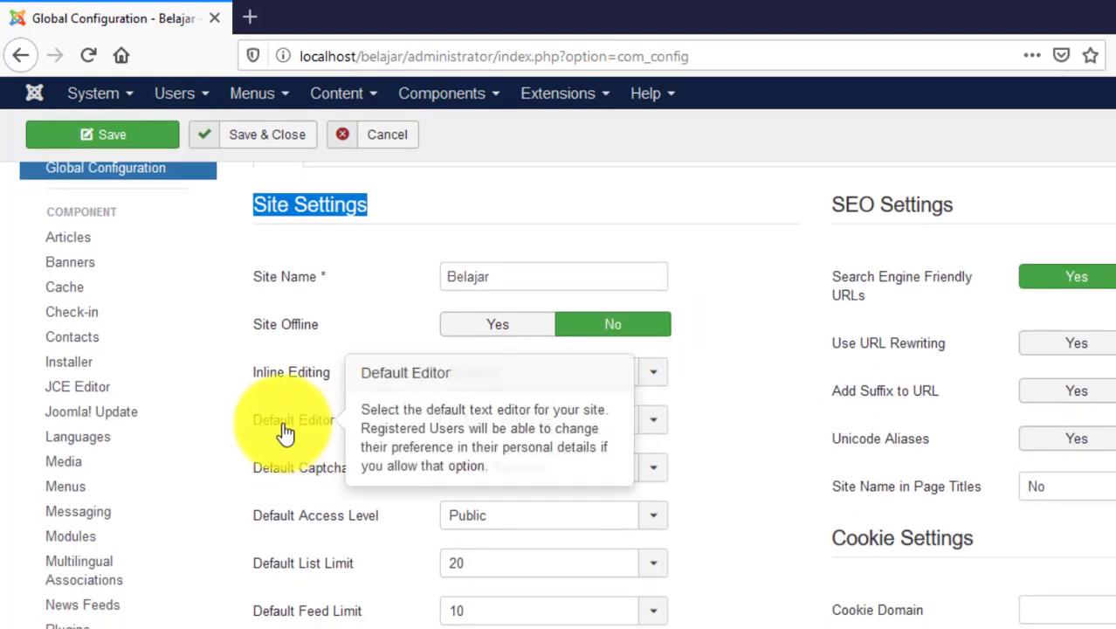
{"action": "left_click", "coordinate": [709, 440]}
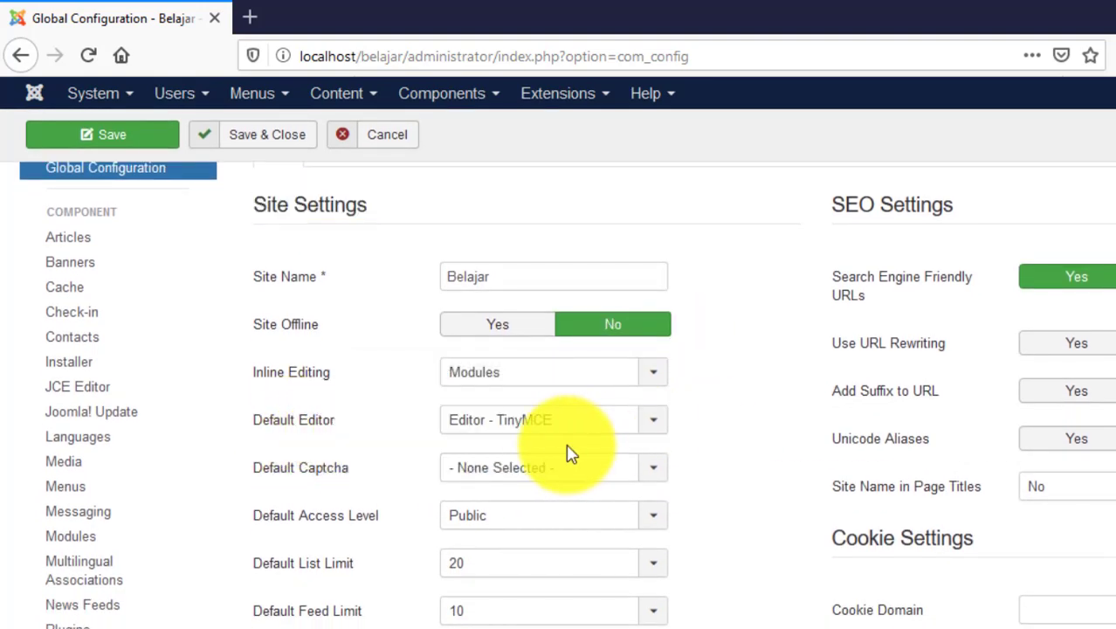
{"action": "left_click", "coordinate": [660, 428]}
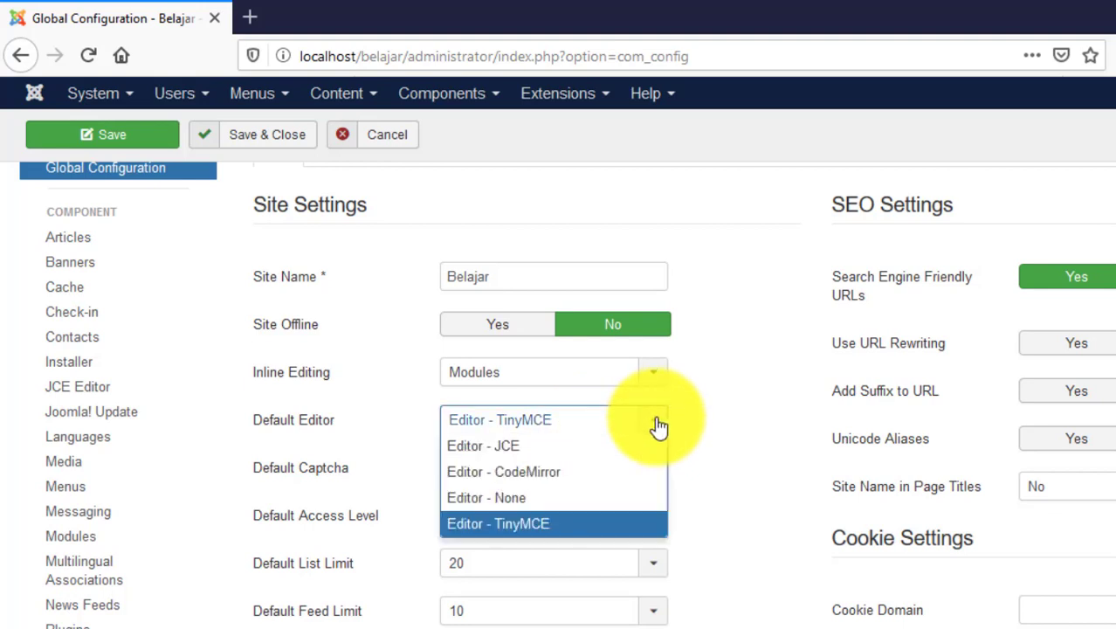
{"action": "left_click", "coordinate": [521, 447]}
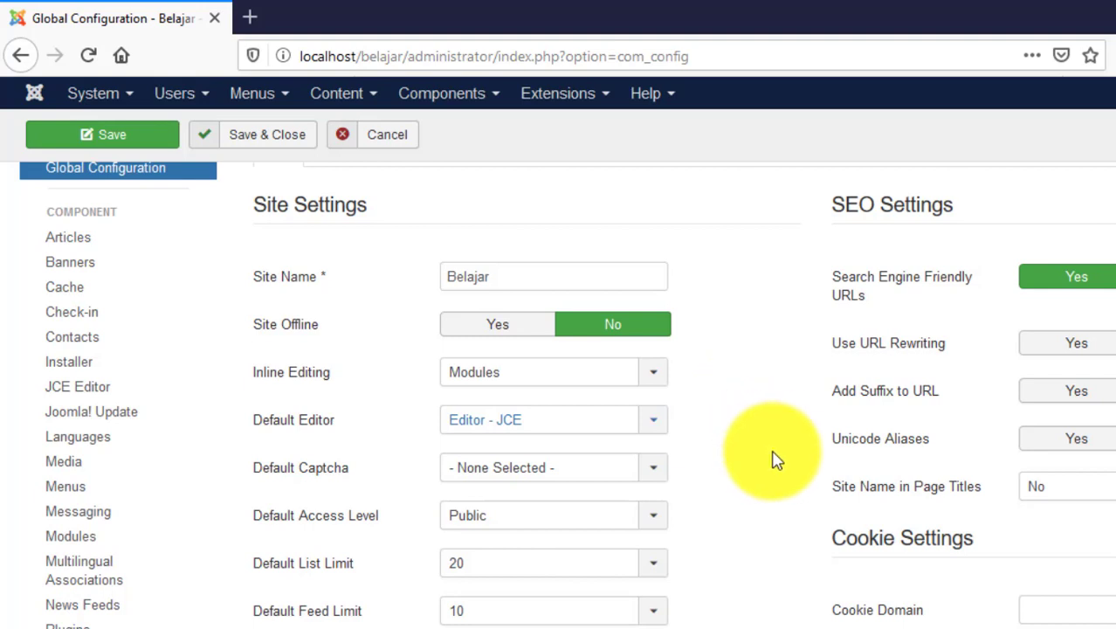
{"action": "scroll", "coordinate": [779, 460], "scroll_direction": "up", "scroll_amount": 2}
{"action": "scroll", "coordinate": [777, 463], "scroll_direction": "down", "scroll_amount": 3}
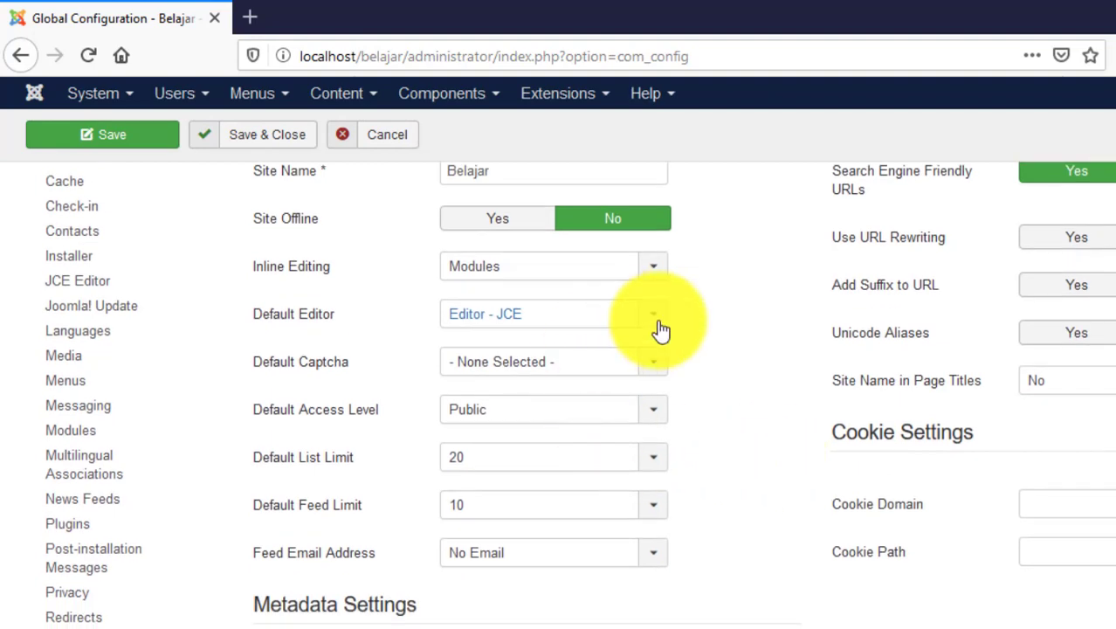
{"action": "scroll", "coordinate": [721, 406], "scroll_direction": "up", "scroll_amount": 3}
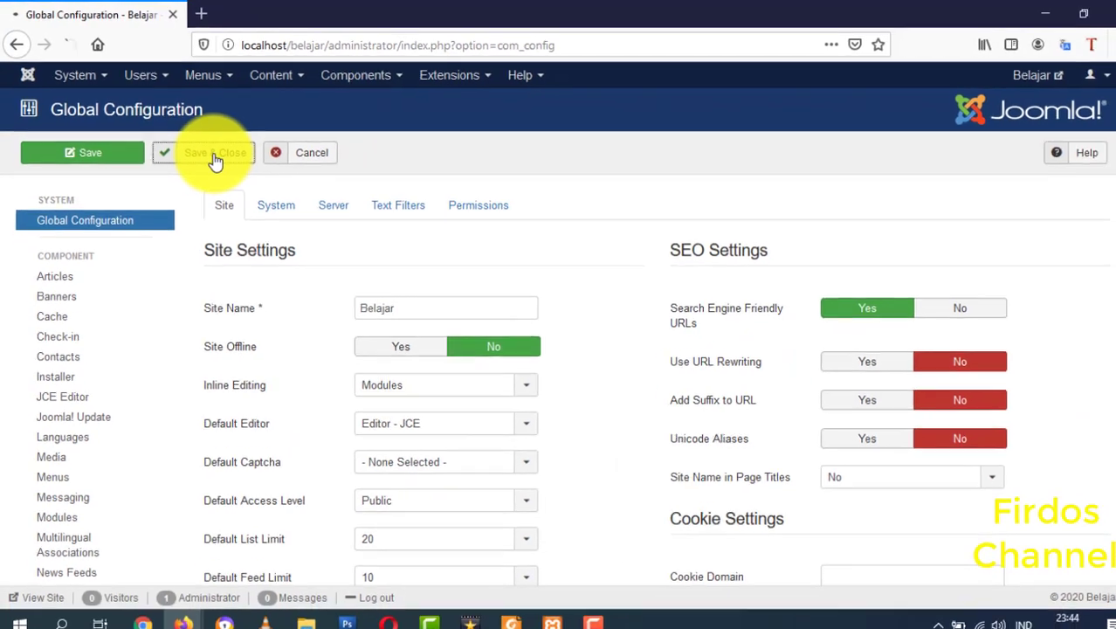
{"action": "left_click", "coordinate": [257, 188]}
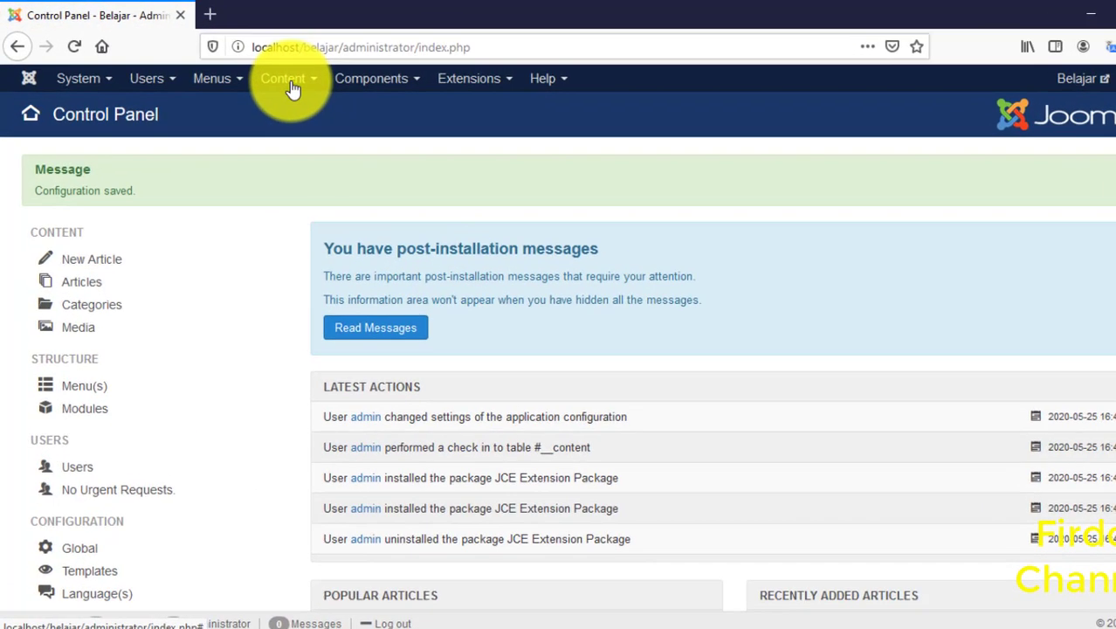
- From Content > Articles, open SELAMAT DATANG DI WEBSITE SEKOLAH NUSA BANGSA in the JCE editor
{"action": "left_click", "coordinate": [264, 73]}
{"action": "mouse_move", "coordinate": [276, 103]}
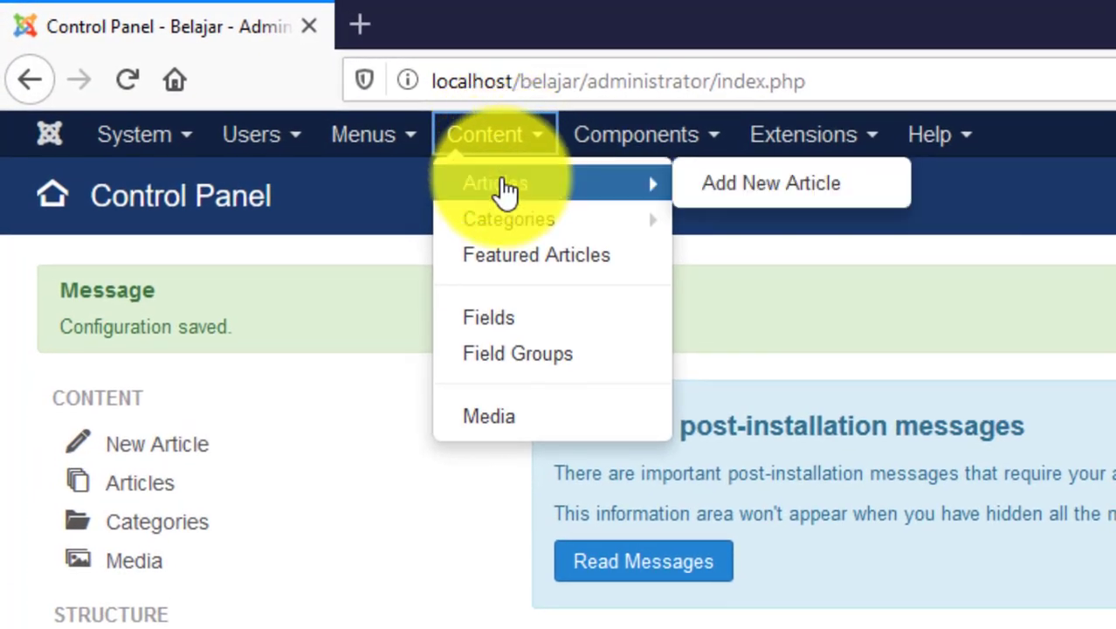
{"action": "left_click", "coordinate": [505, 185]}
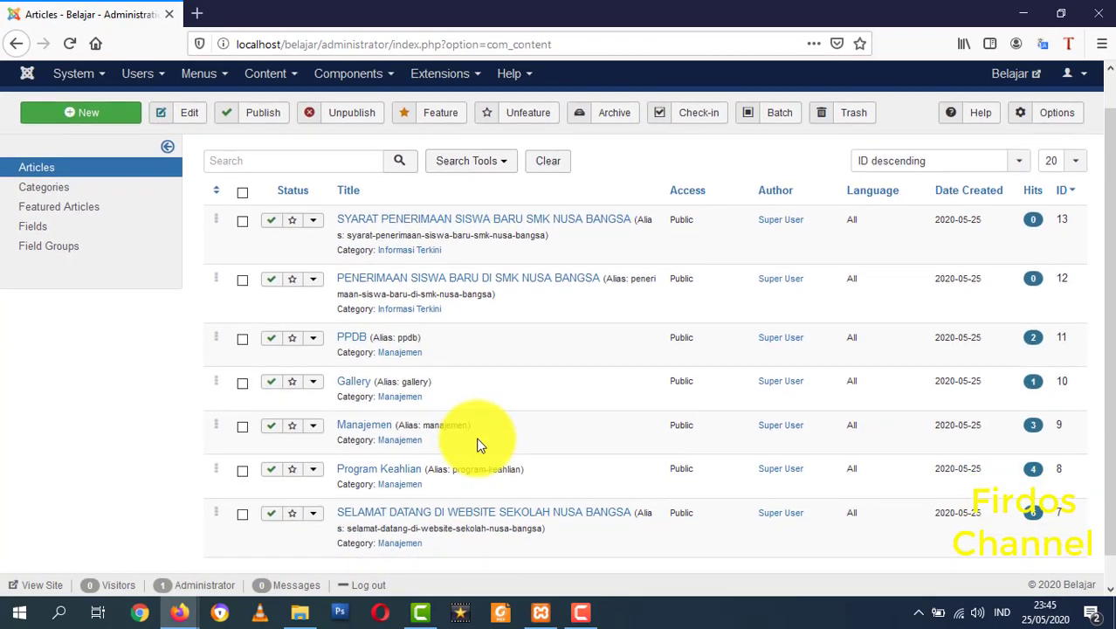
{"action": "scroll", "coordinate": [530, 529], "scroll_direction": "down", "scroll_amount": 1}
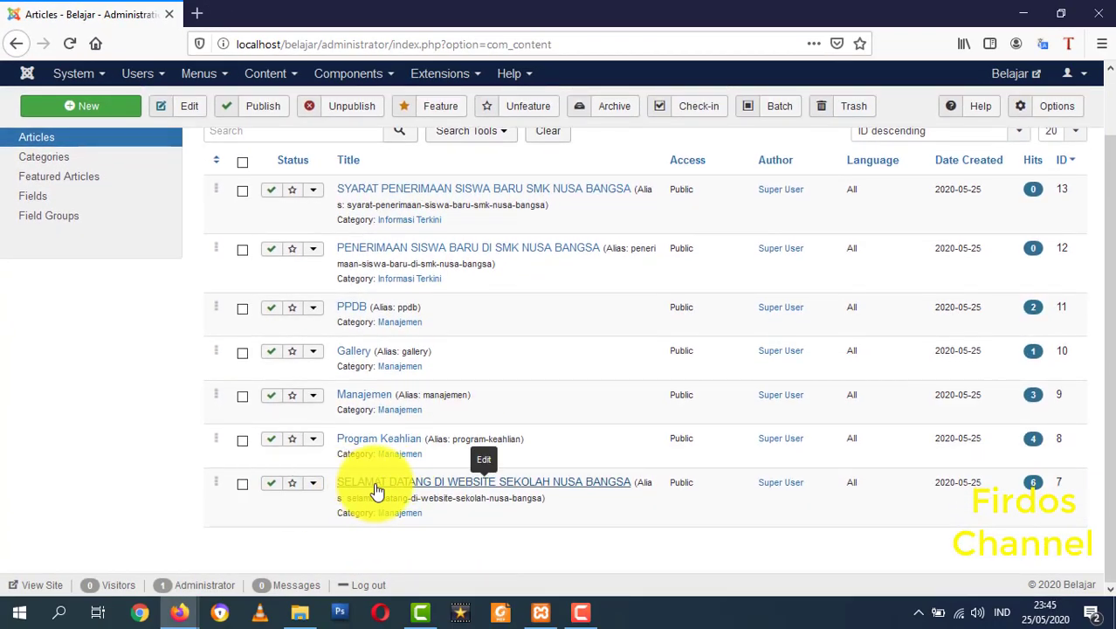
{"action": "left_click", "coordinate": [476, 476]}
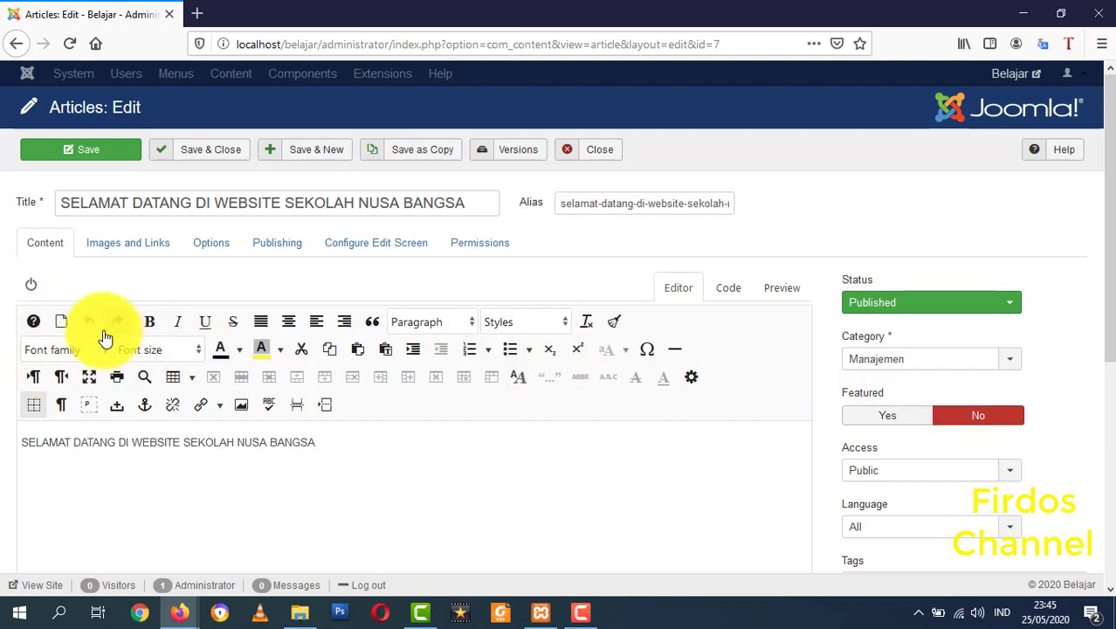
- Check the article's HTML source, return to the formatted view, and open JCE's Image Manager
{"action": "left_click", "coordinate": [31, 288]}
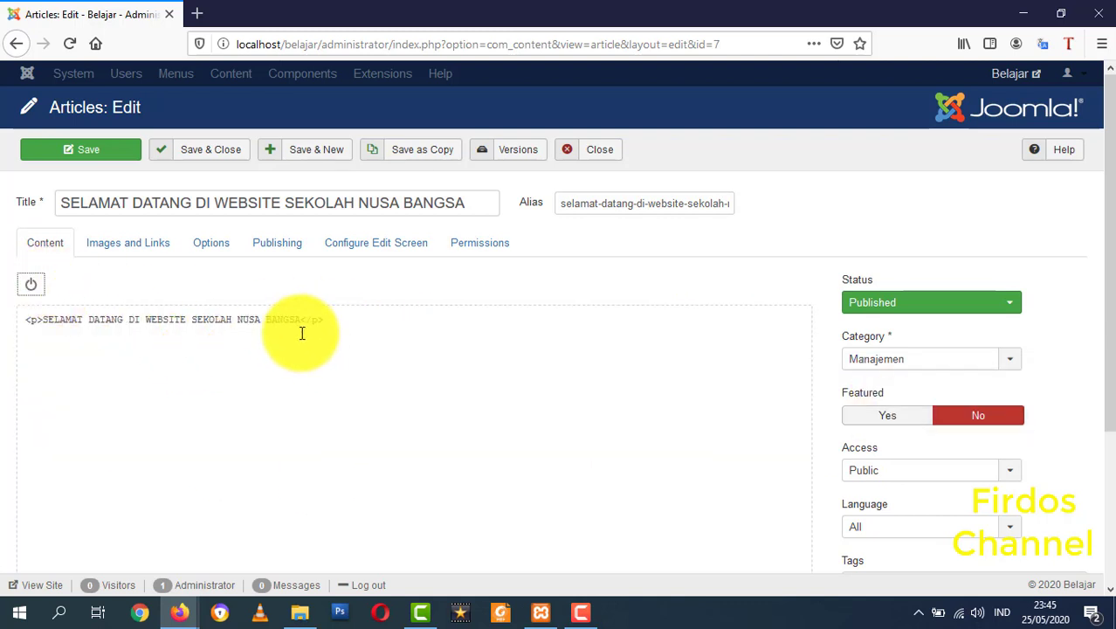
{"action": "left_click_drag", "start_coordinate": [333, 313], "coordinate": [20, 289]}
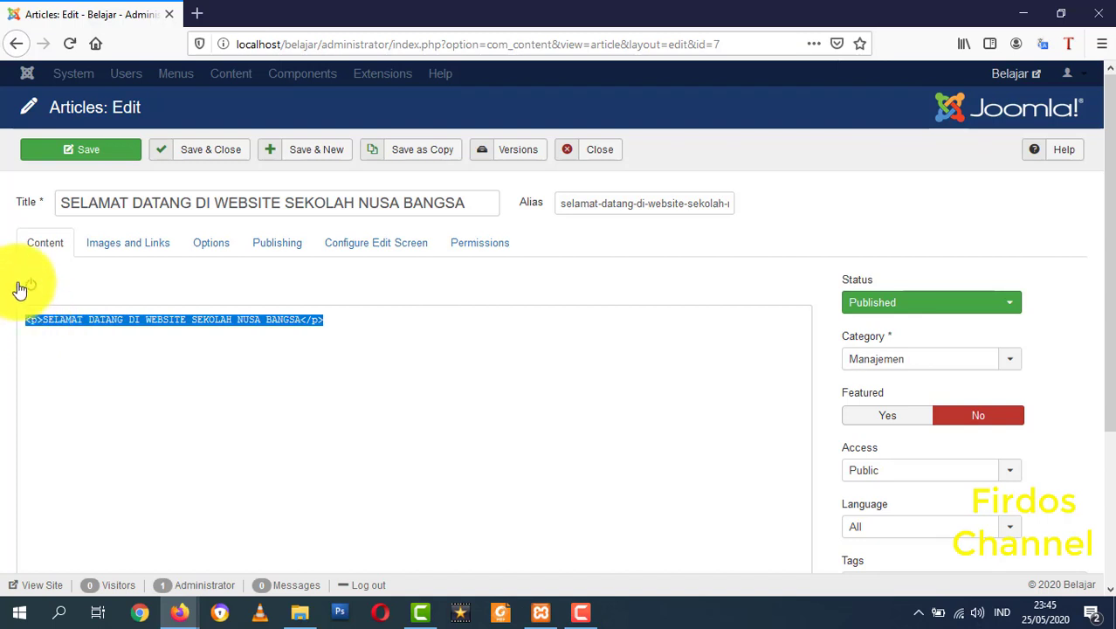
{"action": "left_click", "coordinate": [31, 289]}
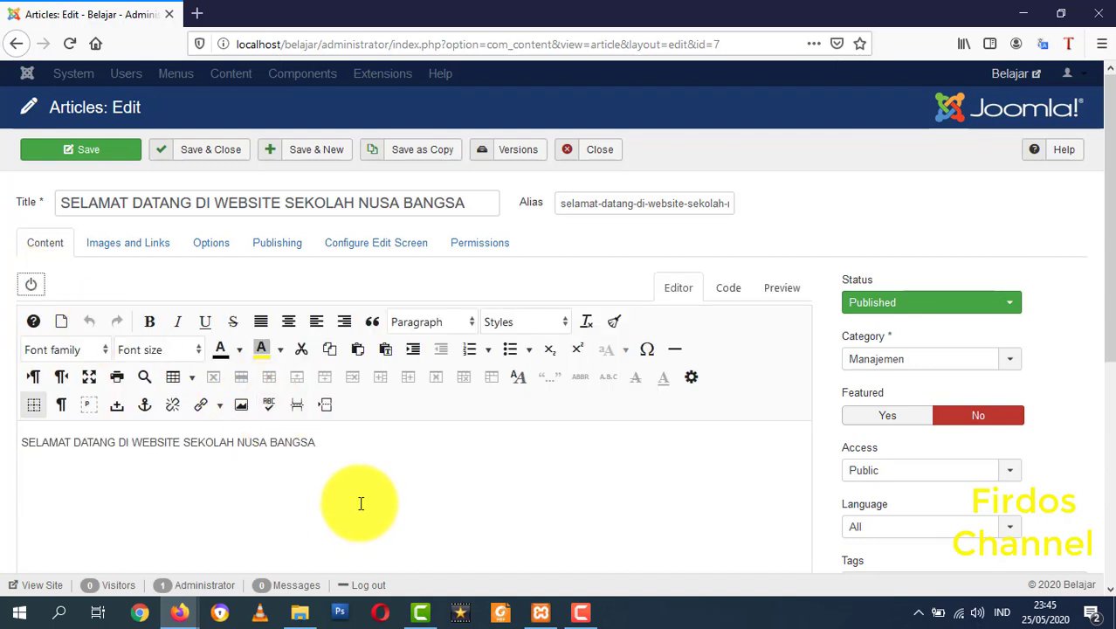
{"action": "left_click", "coordinate": [241, 404]}
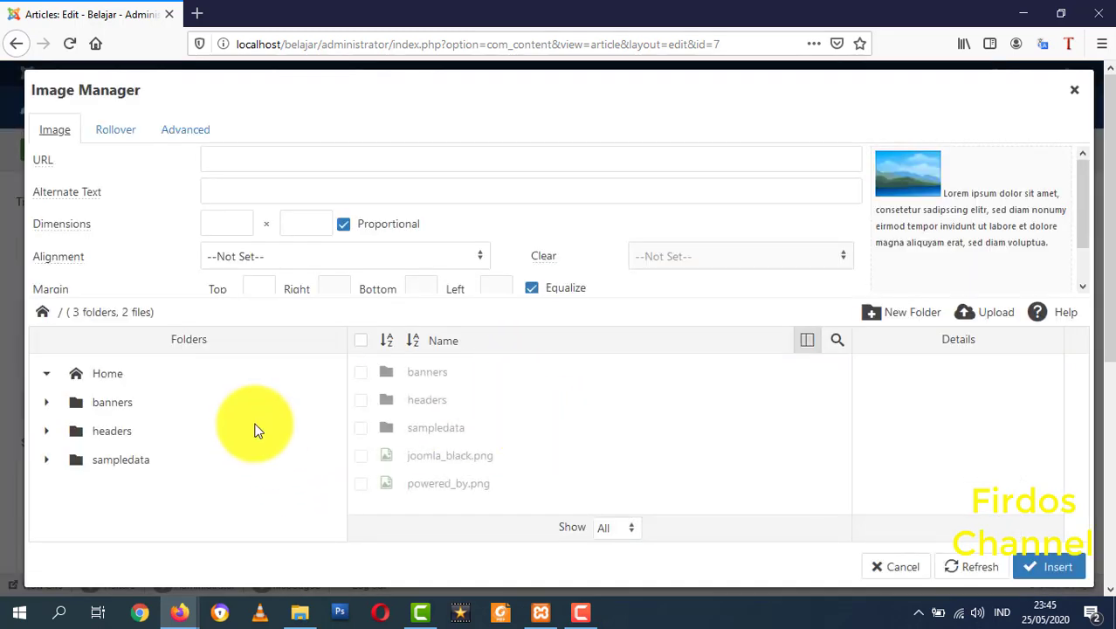
- Open the Upload panel and close it without uploading, then exit the Image Manager
{"action": "left_click", "coordinate": [989, 312]}
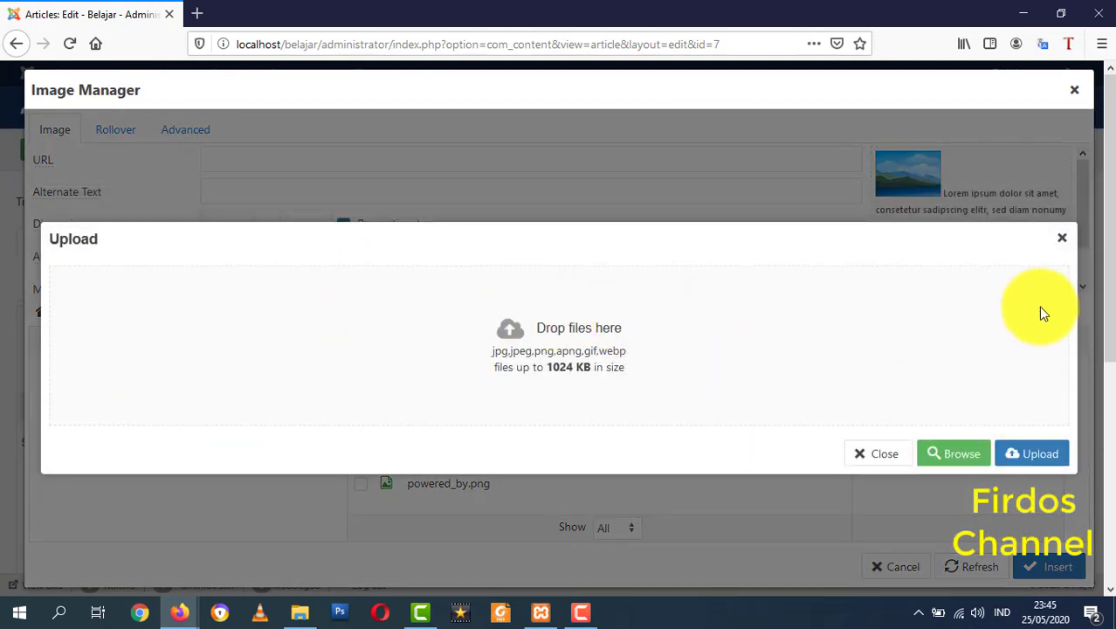
{"action": "left_click", "coordinate": [1065, 239]}
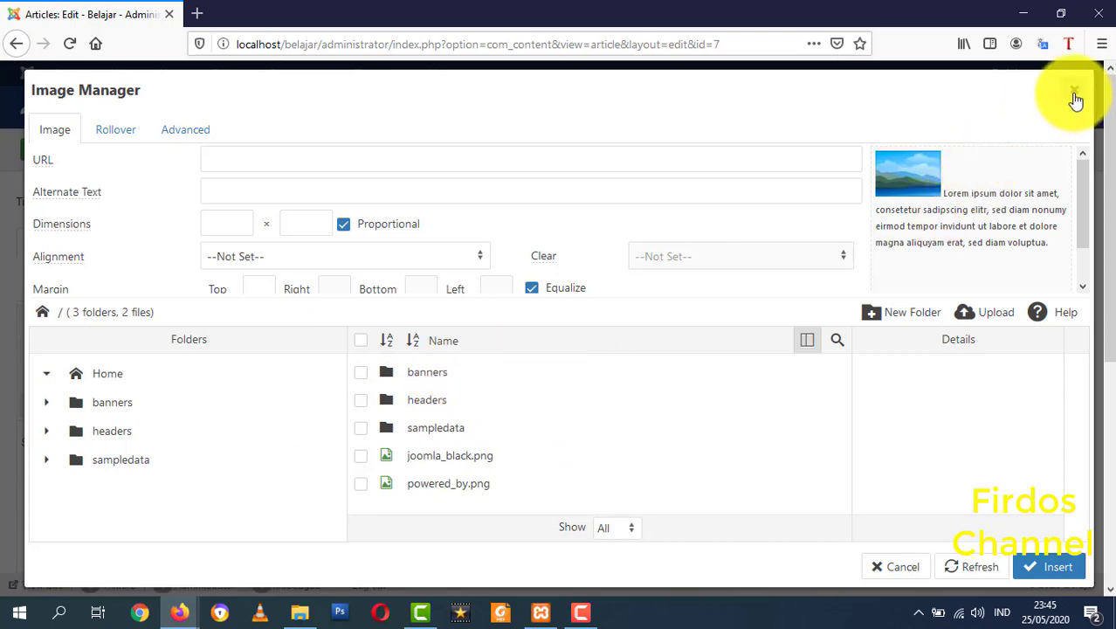
{"action": "left_click", "coordinate": [1075, 97]}
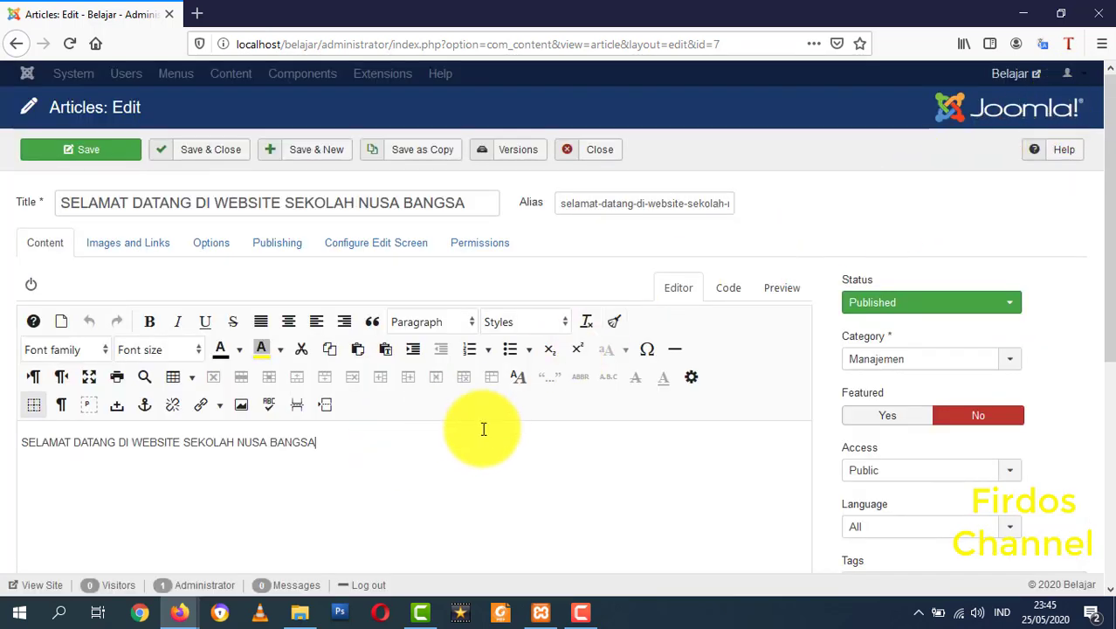
- Set the cursor after 'BANGSA', reopen and dismiss Insert Image, then close the article editor
{"action": "left_click", "coordinate": [363, 443]}
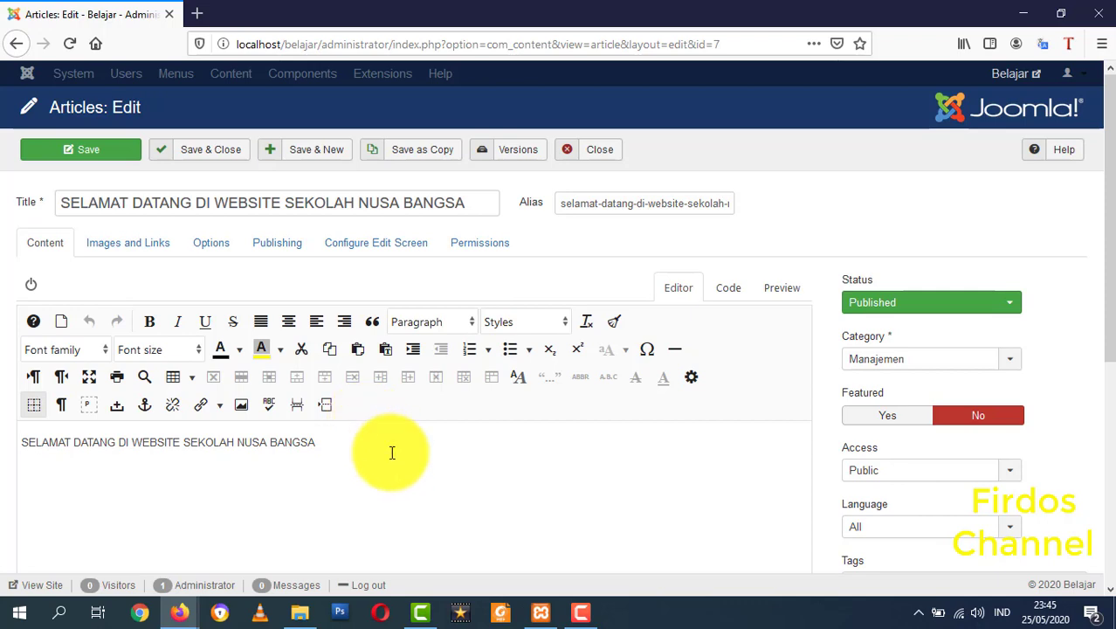
{"action": "left_click", "coordinate": [242, 413]}
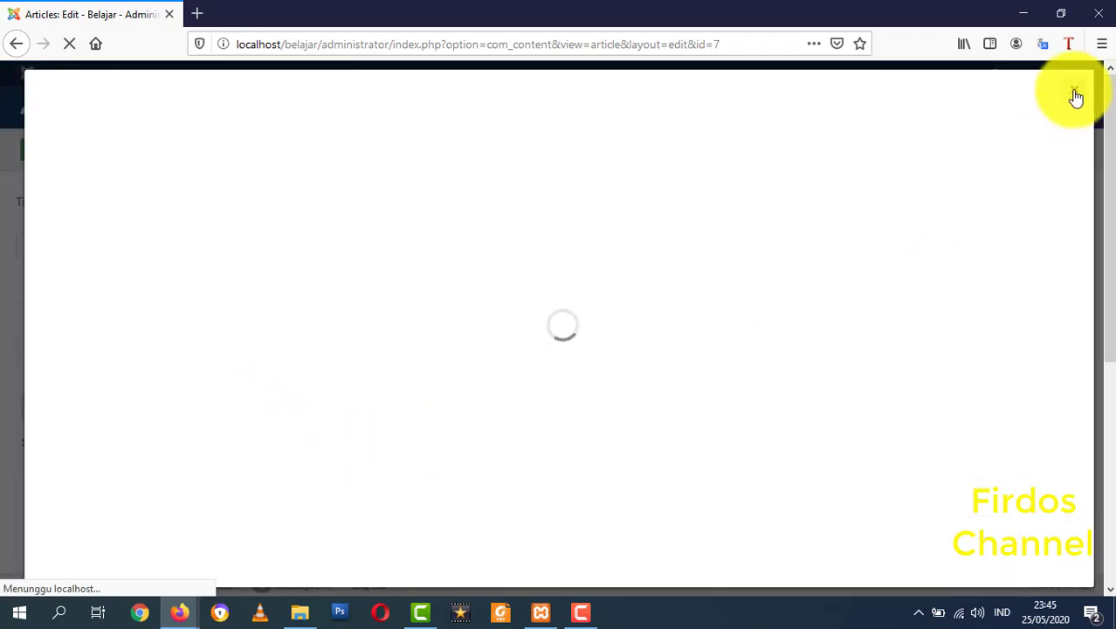
{"action": "left_click", "coordinate": [1074, 92]}
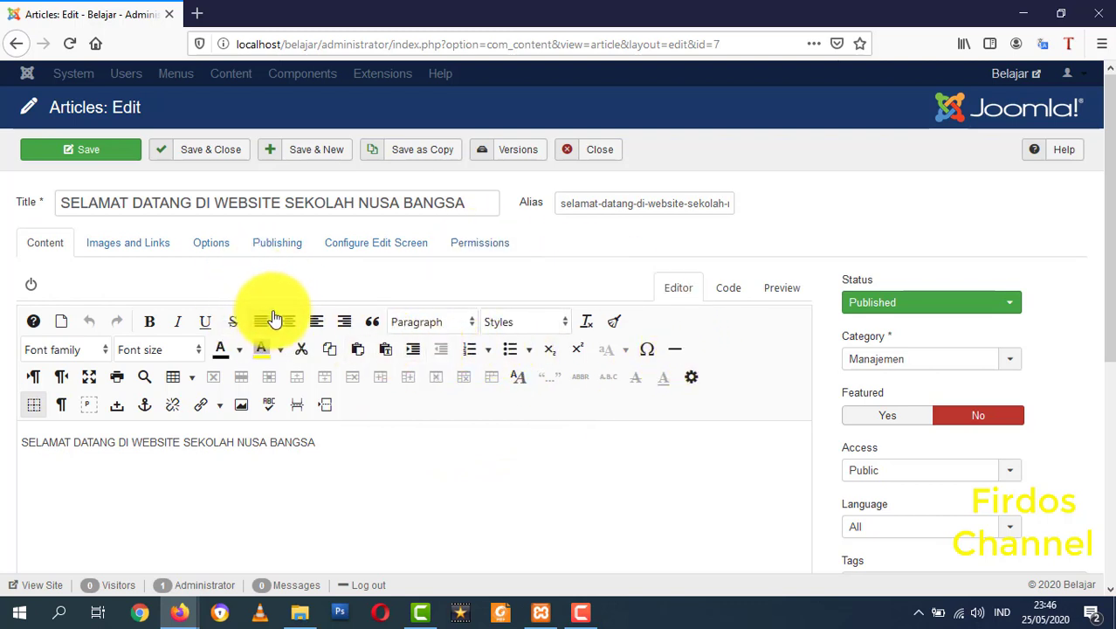
{"action": "left_click", "coordinate": [607, 151]}
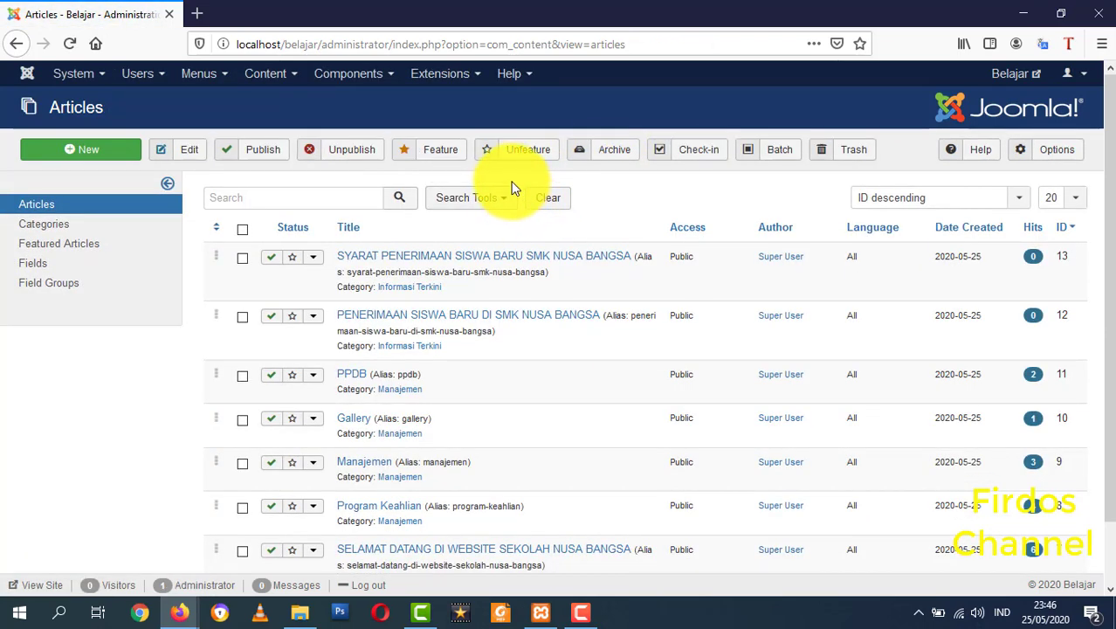
- Go to System > Control Panel and review its post-installation messages notice
{"action": "left_click", "coordinate": [77, 76]}
{"action": "left_click", "coordinate": [82, 103]}
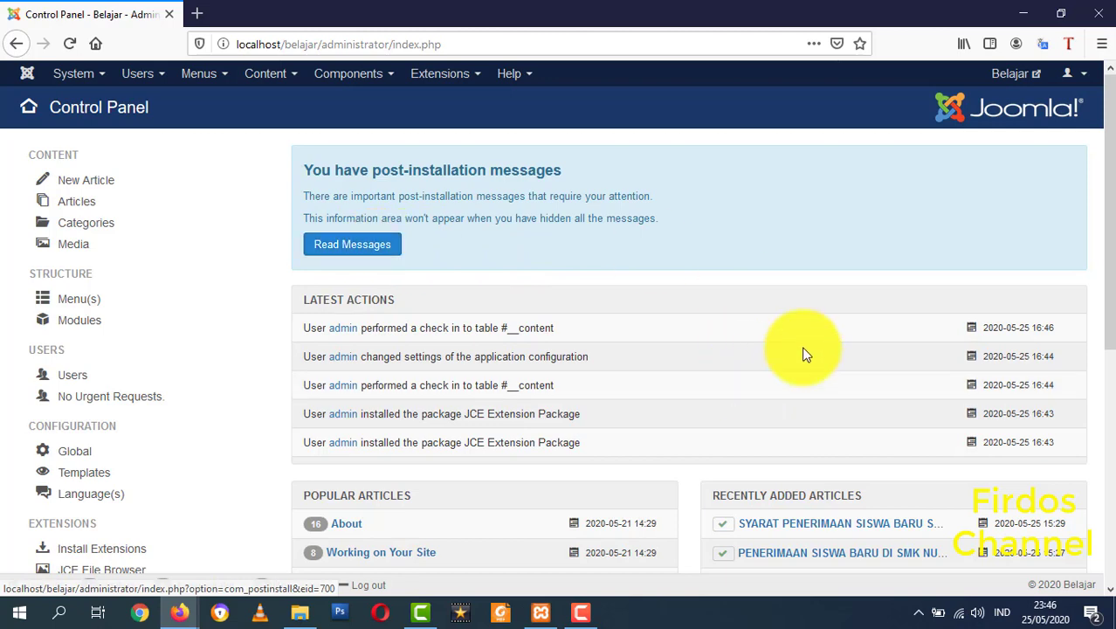
{"action": "scroll", "coordinate": [802, 347], "scroll_direction": "down", "scroll_amount": 5}
{"action": "scroll", "coordinate": [438, 400], "scroll_direction": "up", "scroll_amount": 2}
{"action": "scroll", "coordinate": [438, 400], "scroll_direction": "up", "scroll_amount": 3}
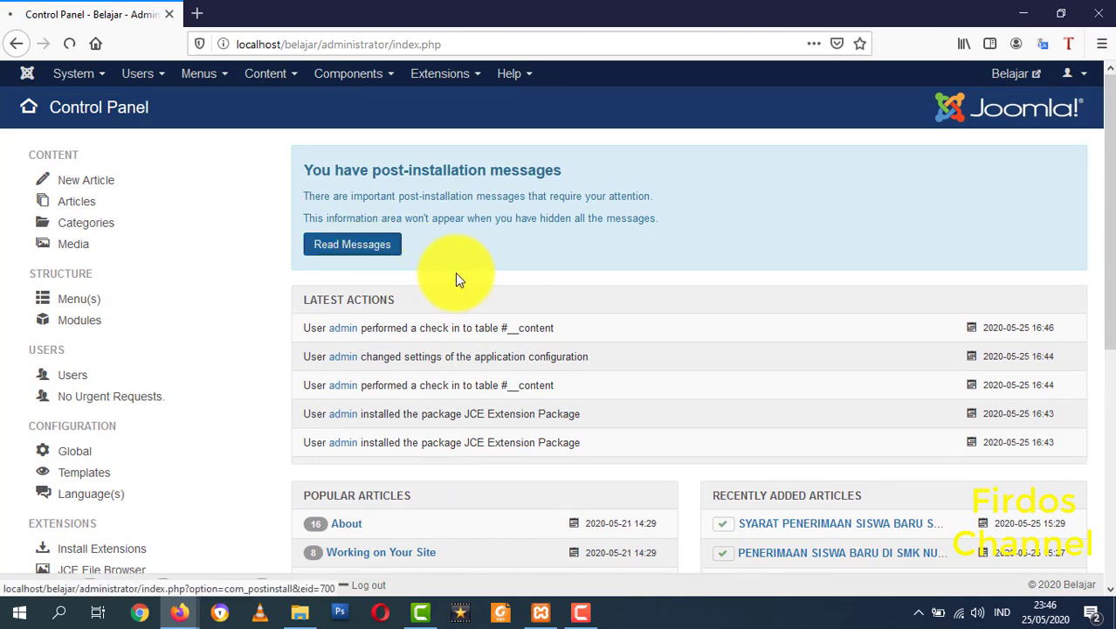
- Hide all post-installation messages from Read Messages, then return to System > Control Panel
{"action": "left_click", "coordinate": [376, 253]}
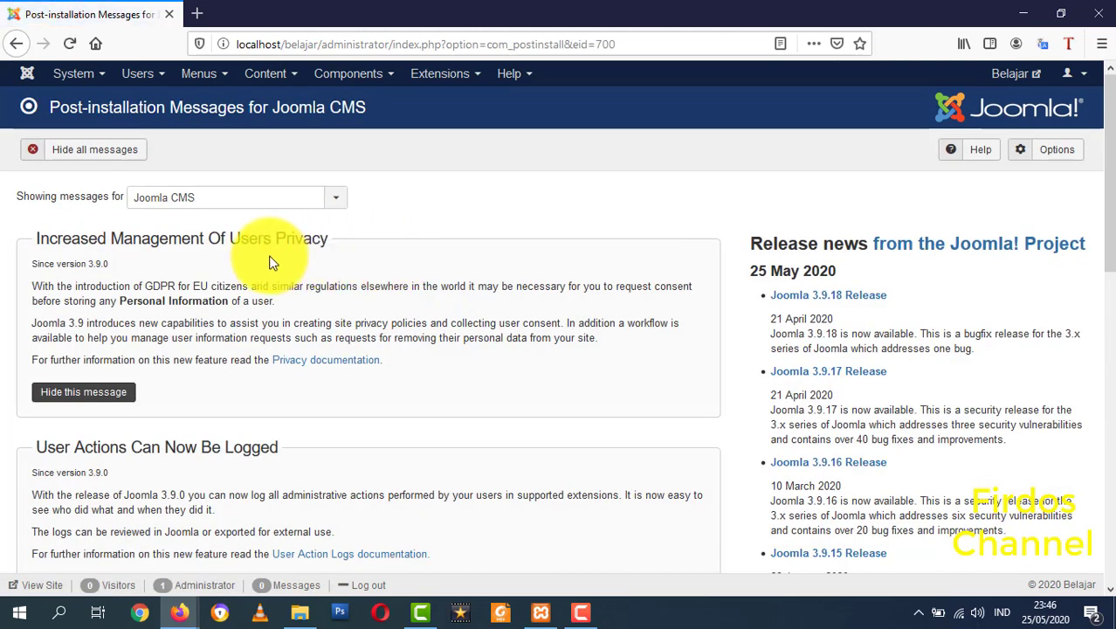
{"action": "scroll", "coordinate": [134, 415], "scroll_direction": "down", "scroll_amount": 4}
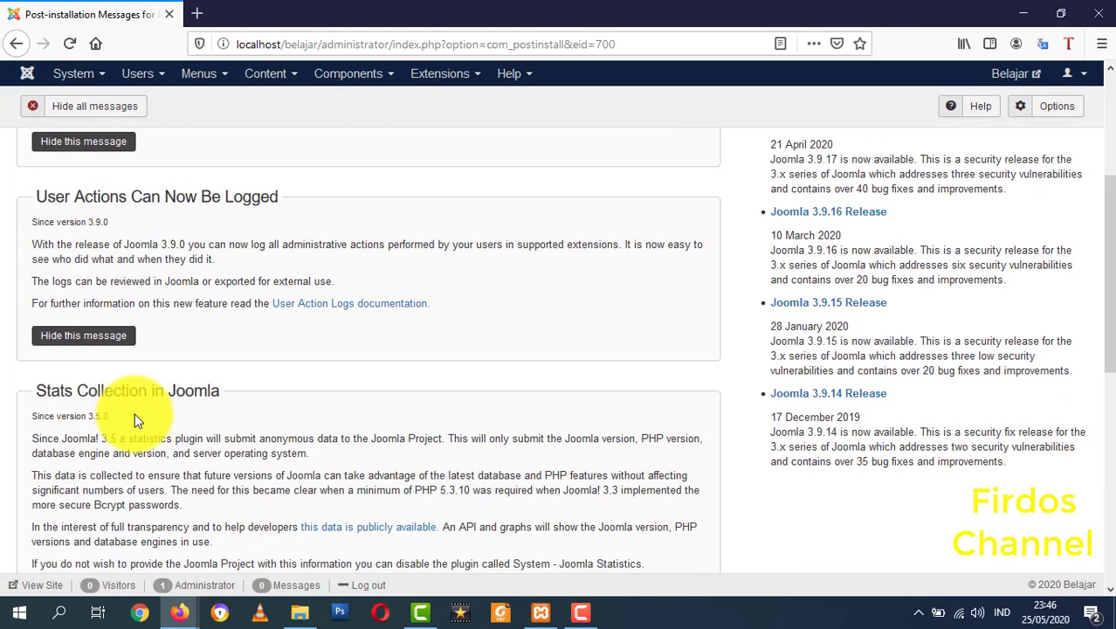
{"action": "scroll", "coordinate": [139, 419], "scroll_direction": "up", "scroll_amount": 4}
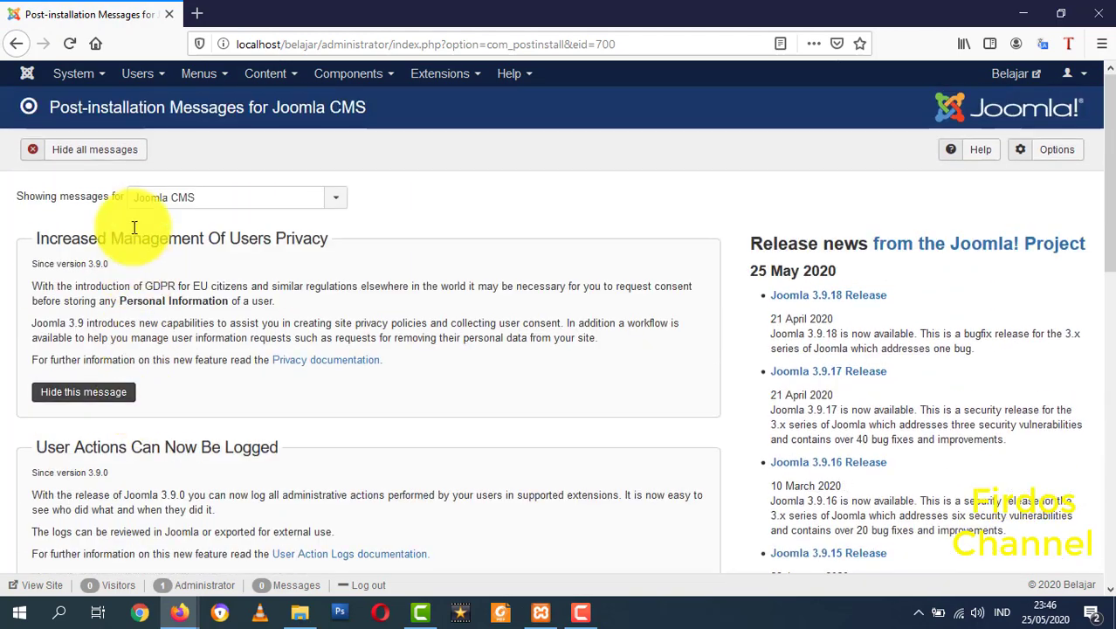
{"action": "left_click", "coordinate": [110, 158]}
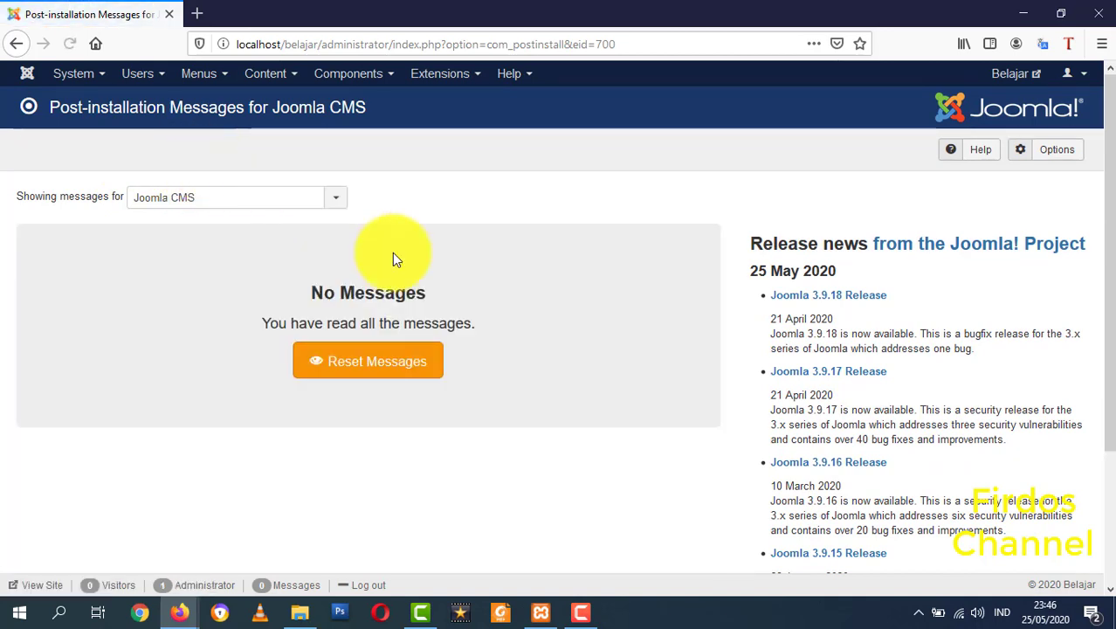
{"action": "left_click", "coordinate": [75, 77]}
{"action": "left_click", "coordinate": [81, 100]}
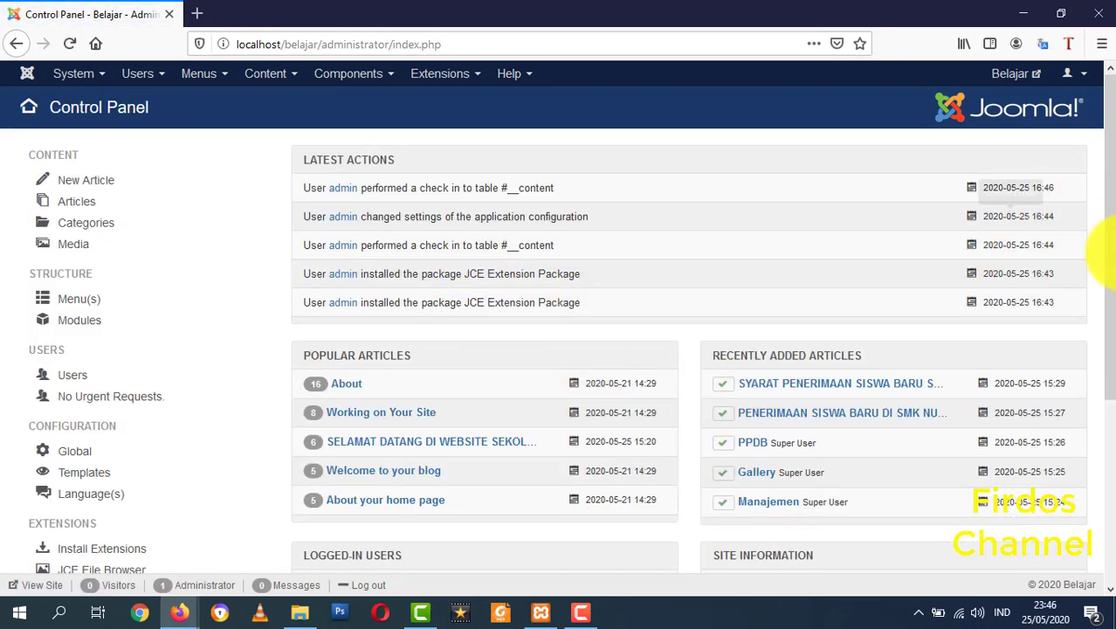
{"action": "scroll", "coordinate": [1104, 349], "scroll_direction": "down", "scroll_amount": 3}
{"action": "scroll", "coordinate": [934, 449], "scroll_direction": "up", "scroll_amount": 3}
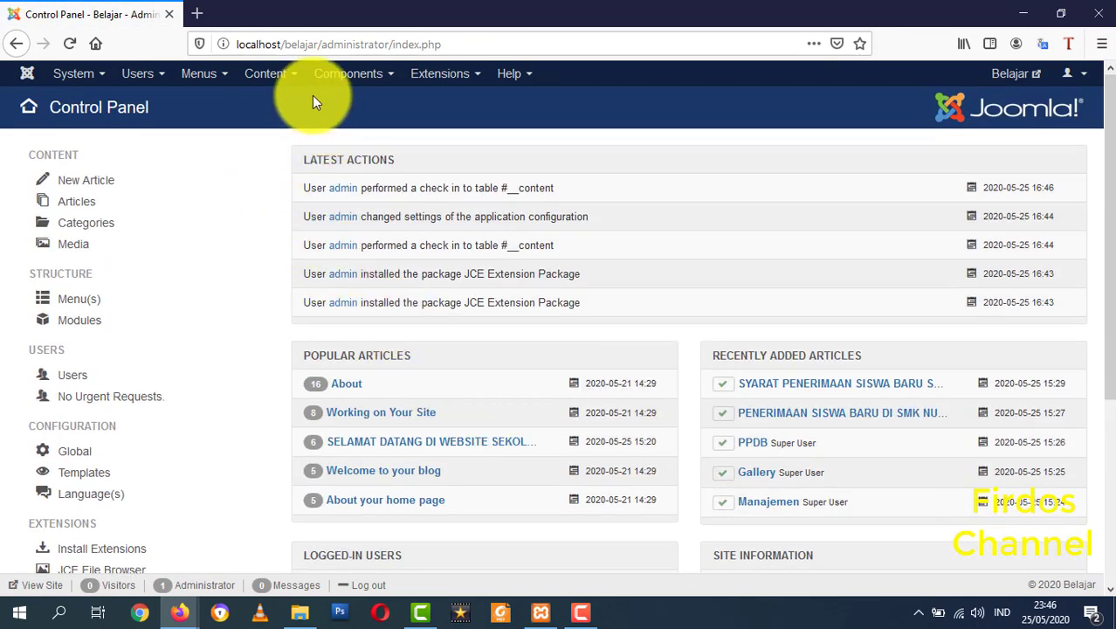
{"action": "left_click", "coordinate": [265, 86]}
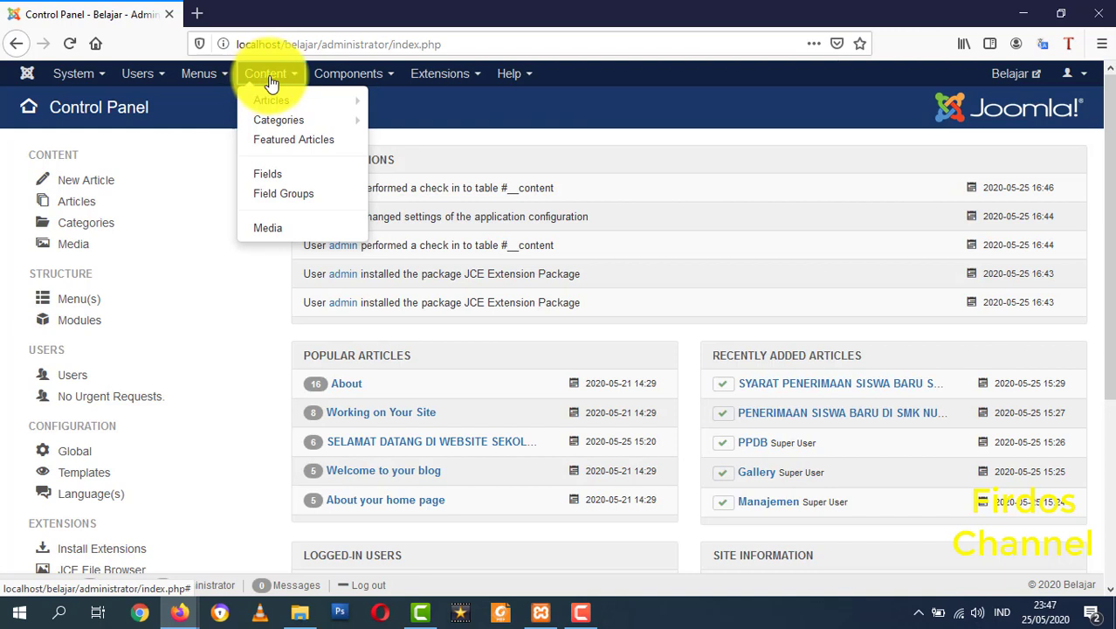
{"action": "mouse_move", "coordinate": [310, 79]}
{"action": "mouse_move", "coordinate": [376, 140]}
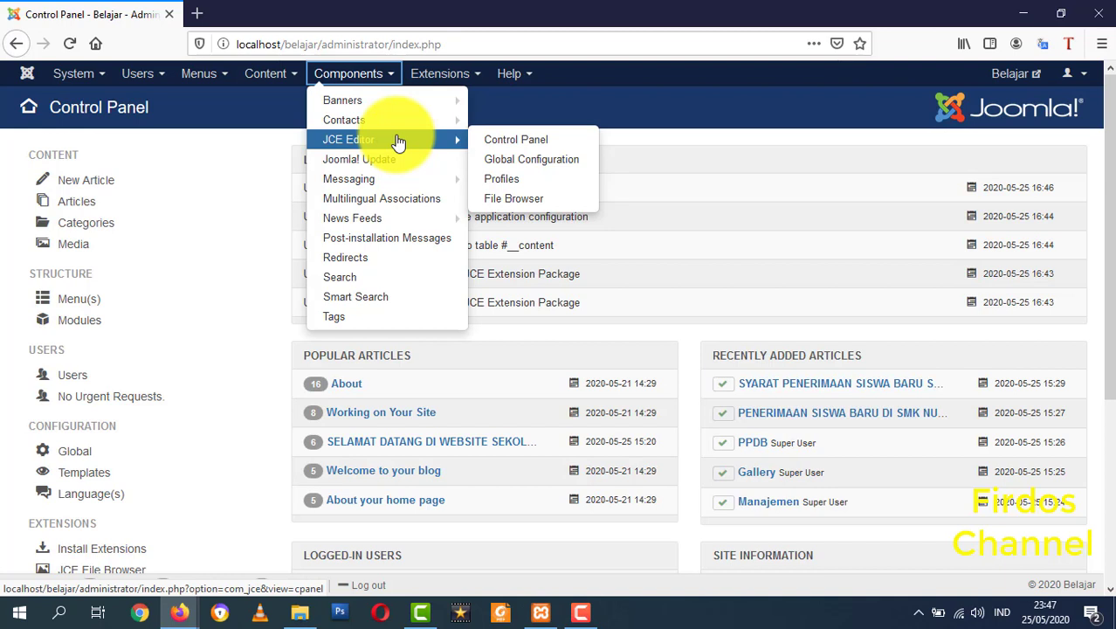
{"action": "left_click", "coordinate": [690, 128]}
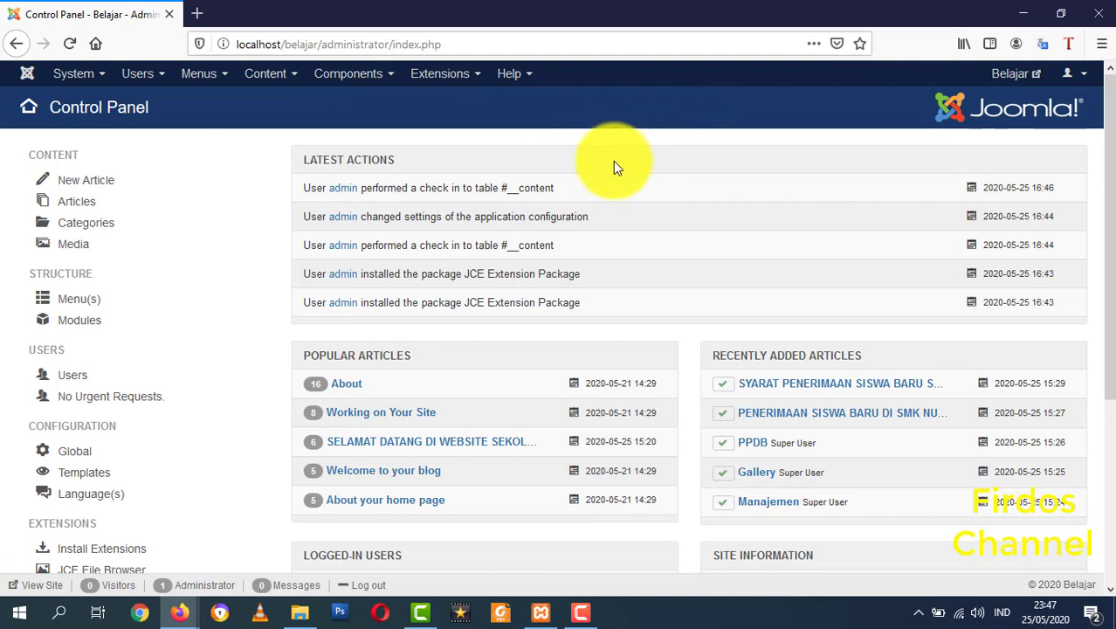